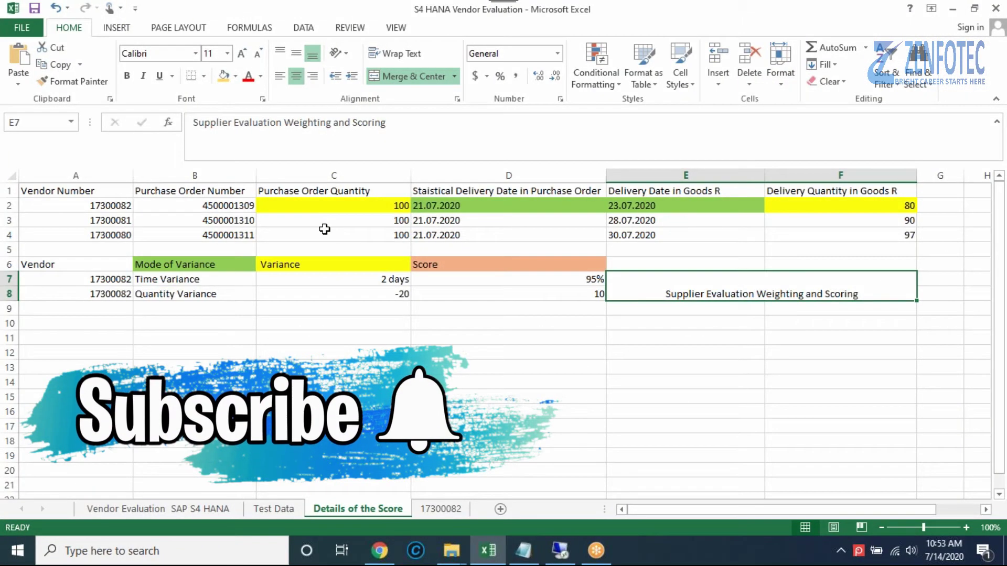
- Review the three vendor number entries and the Purchase Order Number heading on the Details of the Score sheet
click(116, 205)
click(114, 220)
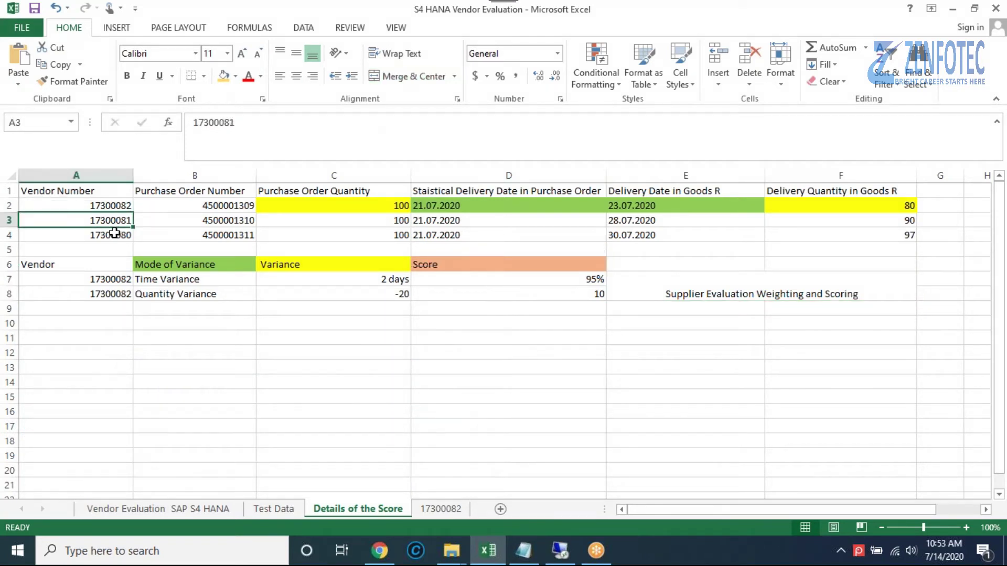
click(114, 233)
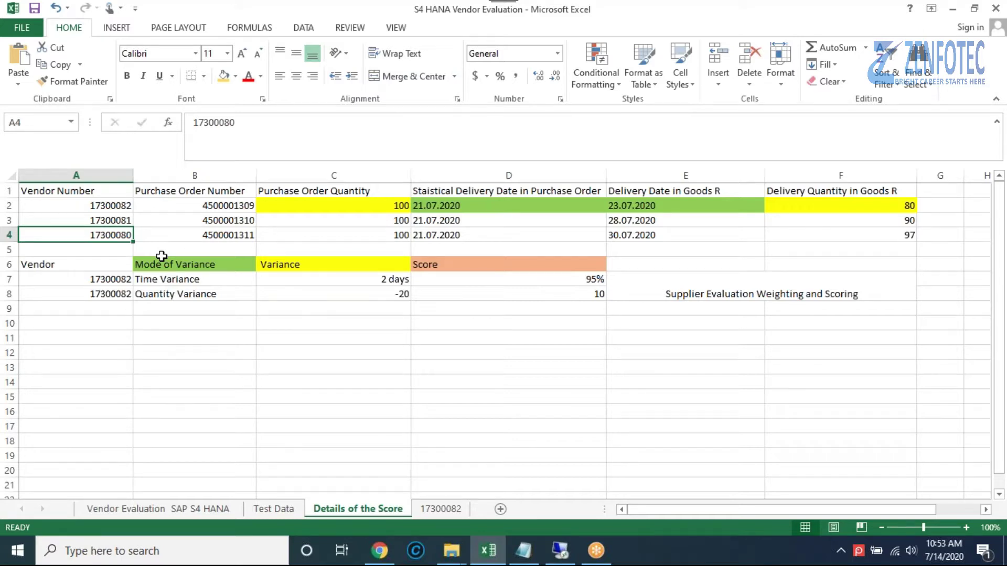
click(122, 206)
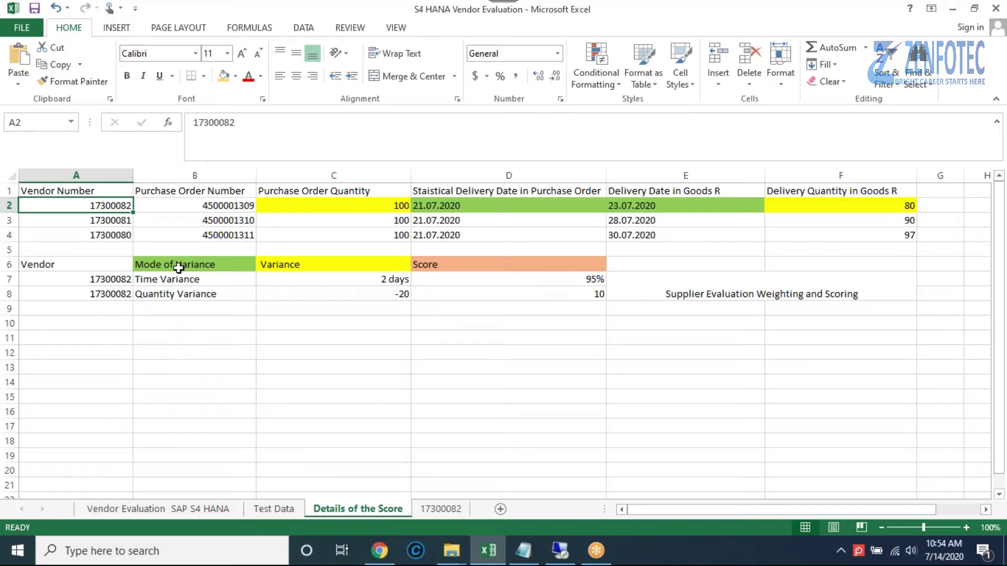
click(123, 224)
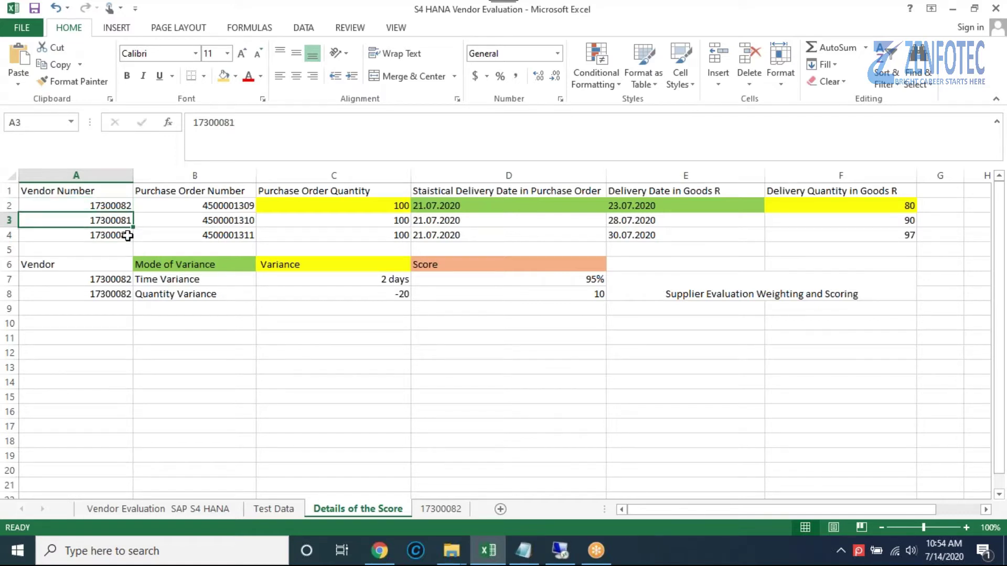
click(127, 236)
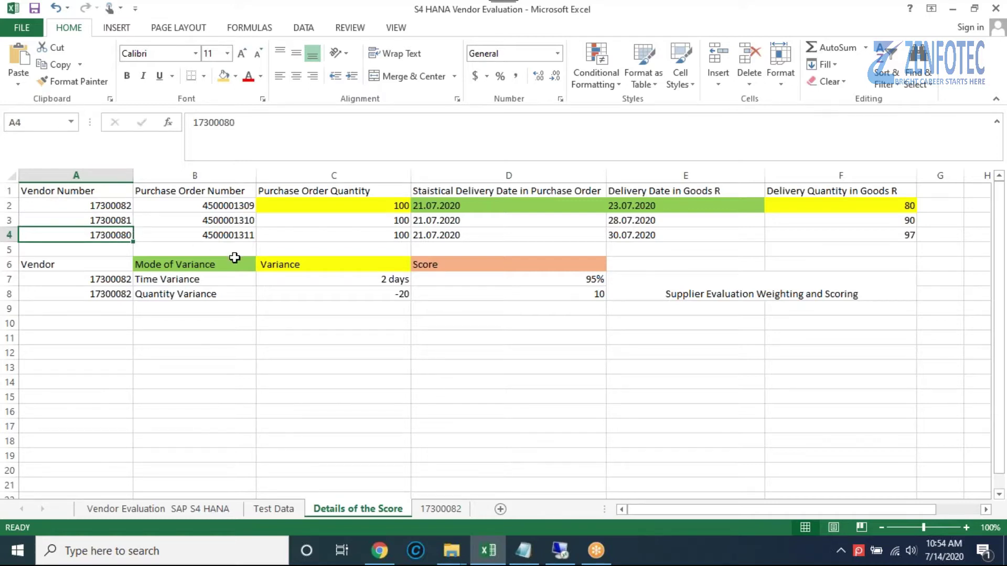
click(228, 194)
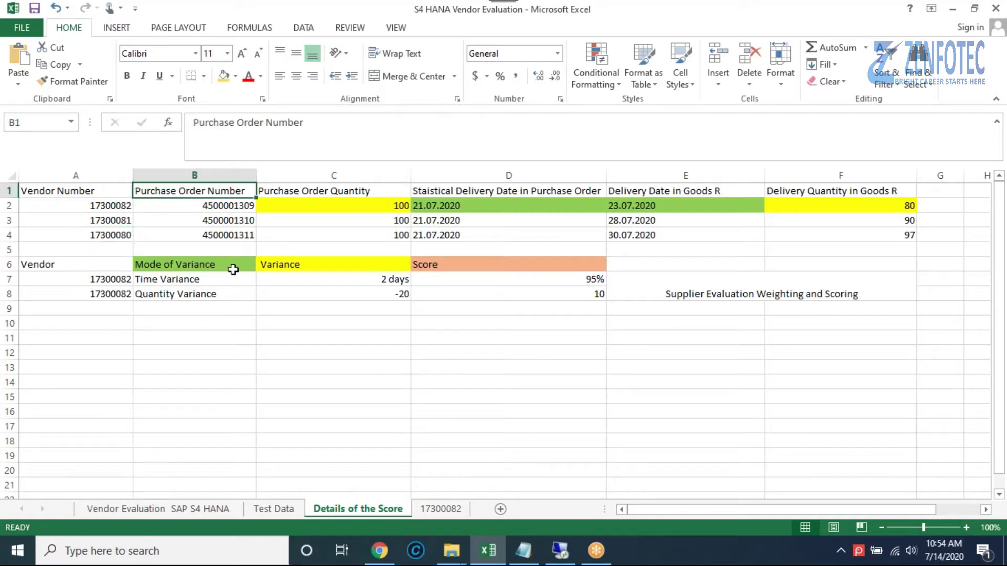
- Compare the first order's purchase order quantity and statistical delivery date with its goods receipt date and delivery quantity
click(349, 206)
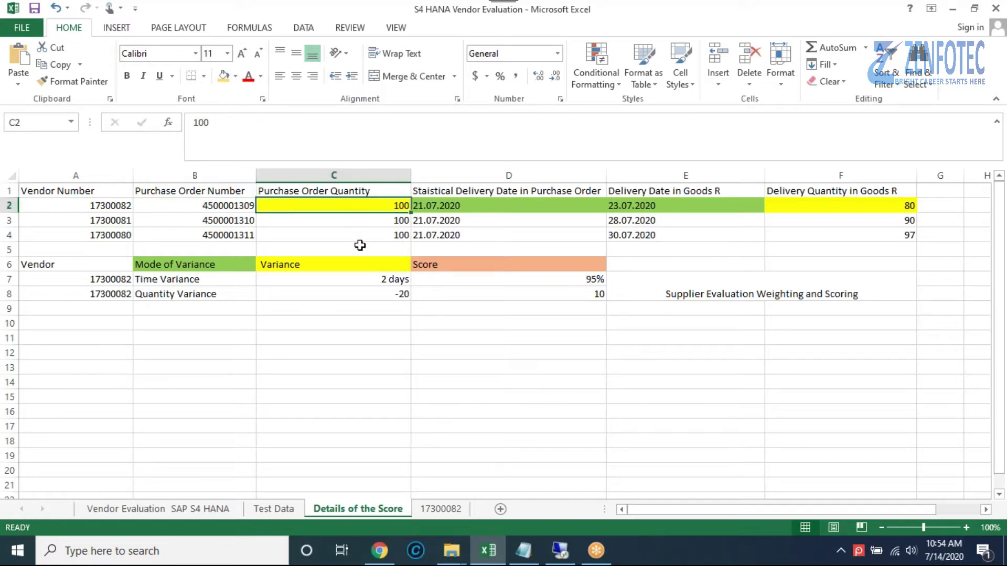
click(467, 205)
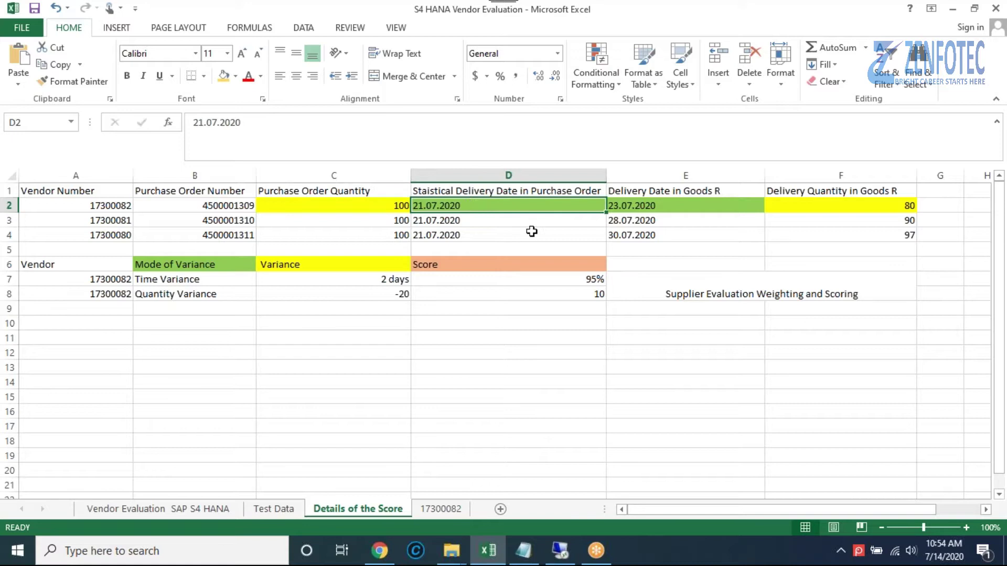
click(646, 208)
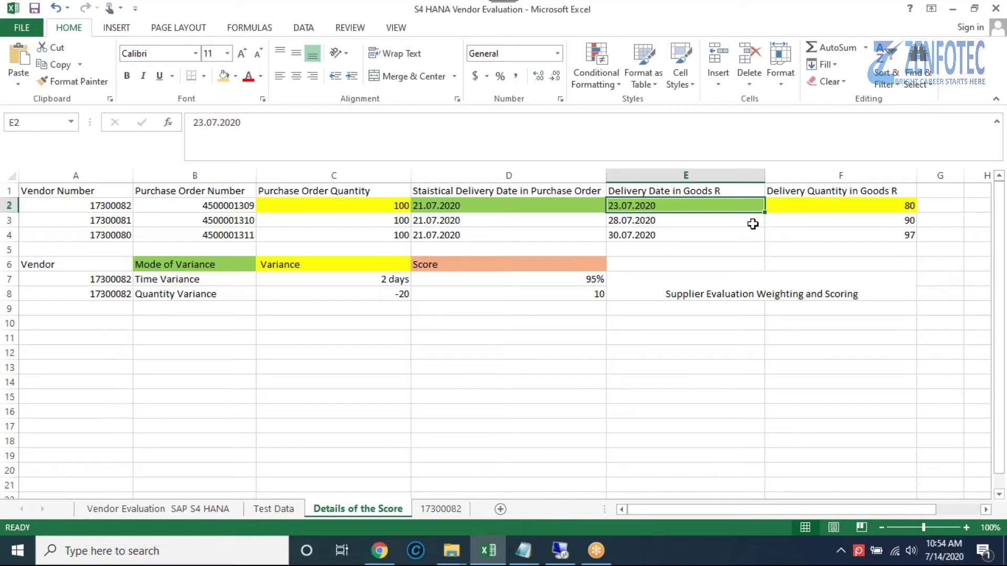
click(390, 207)
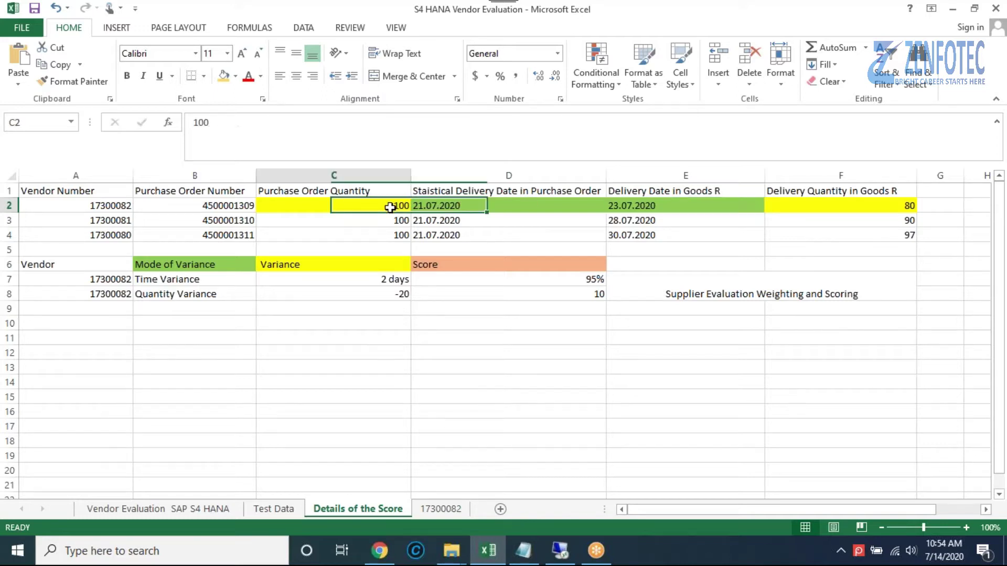
click(792, 209)
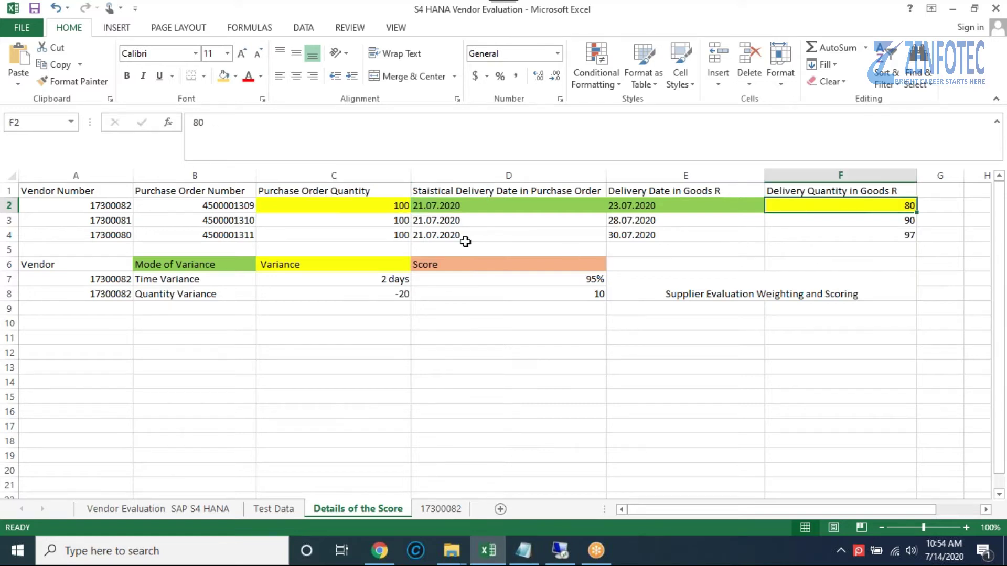
click(398, 207)
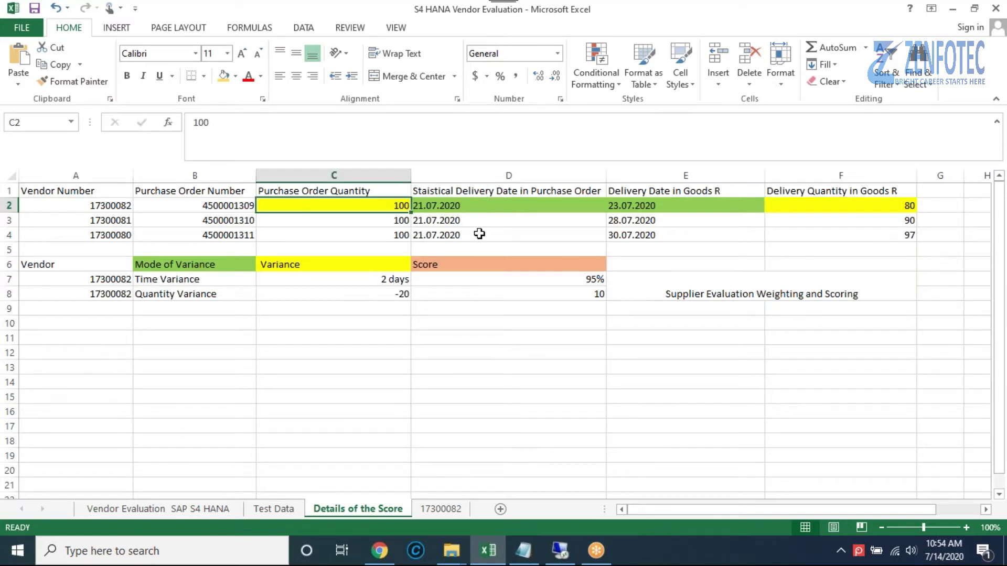
click(807, 209)
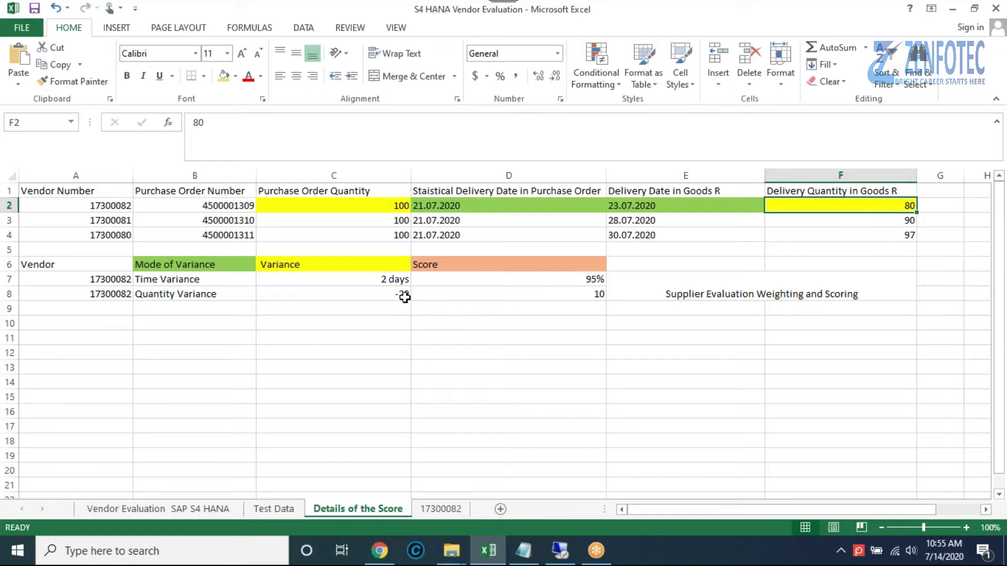
- Review the Score heading and the Supplier Evaluation Weighting and Scoring entry, checking the Test Data sheet and highlighting the application name
click(455, 268)
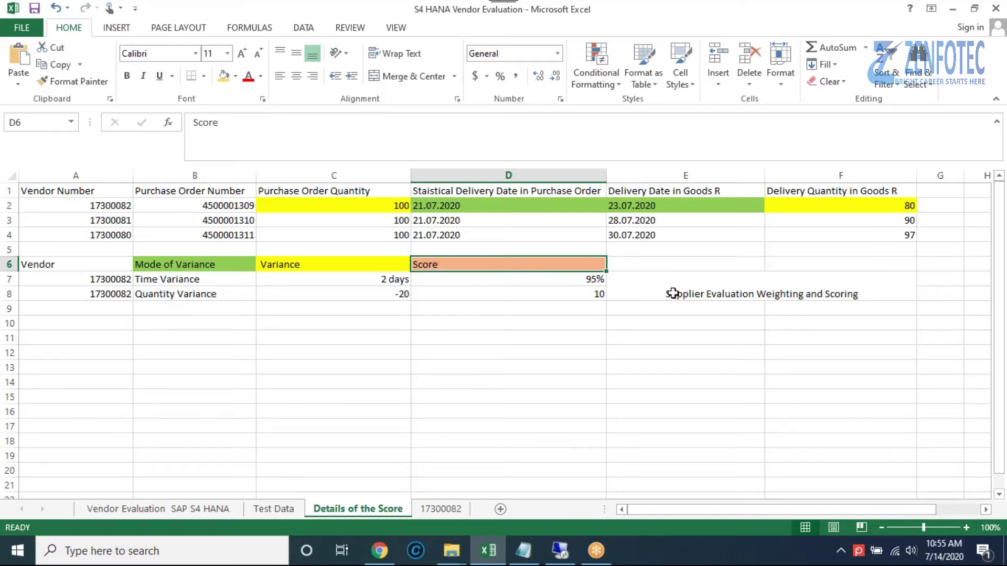
click(672, 294)
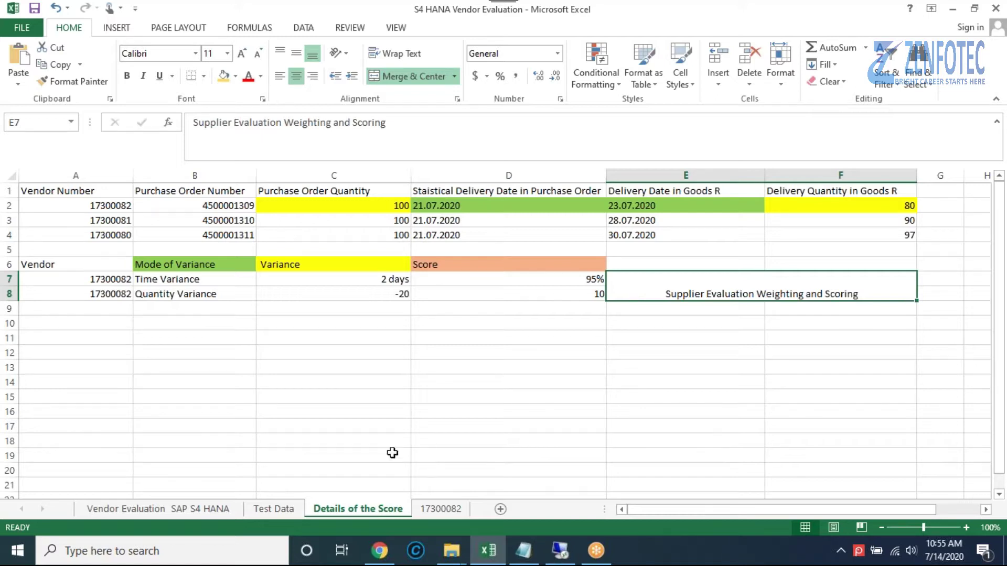
click(275, 507)
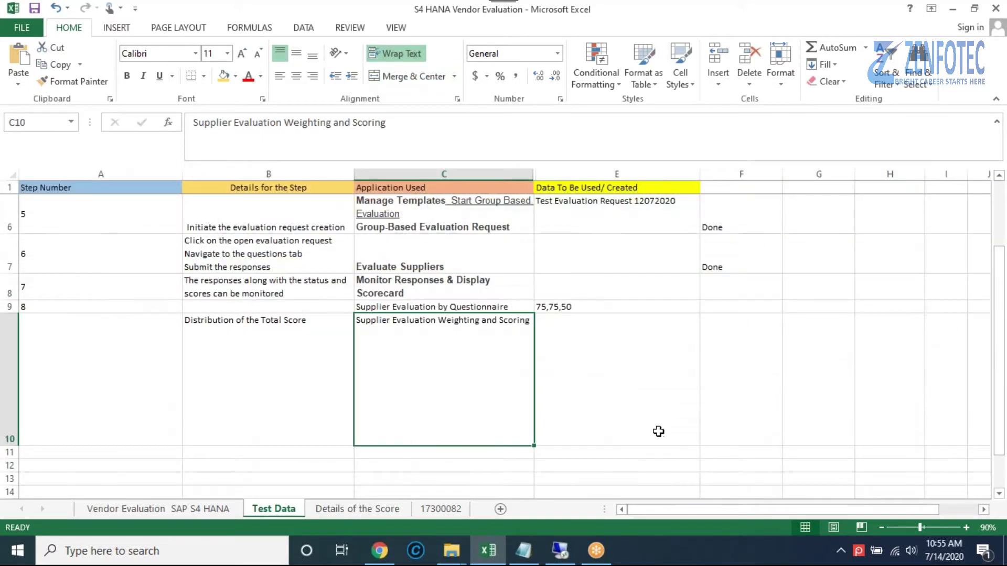
click(397, 509)
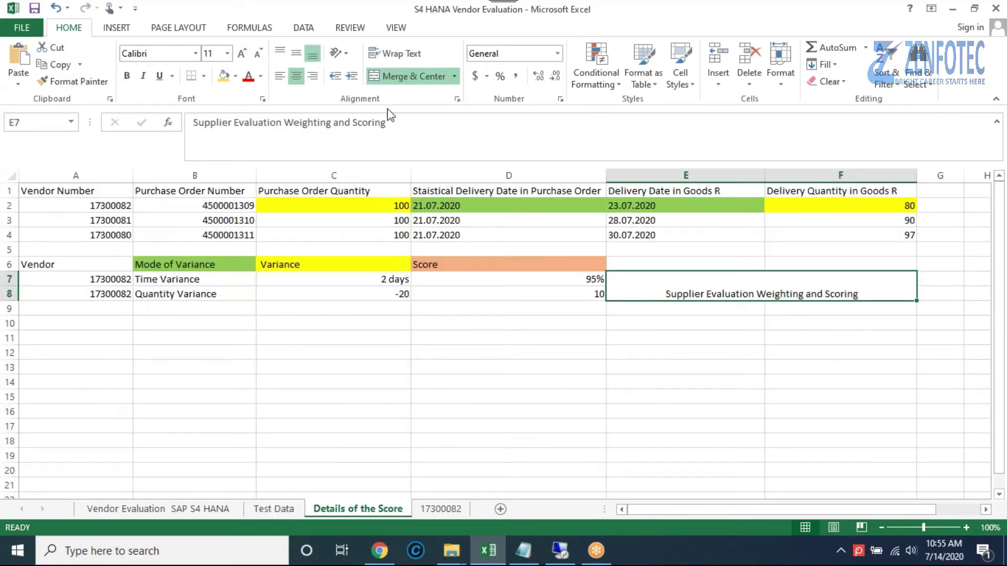
drag(388, 122, 192, 123)
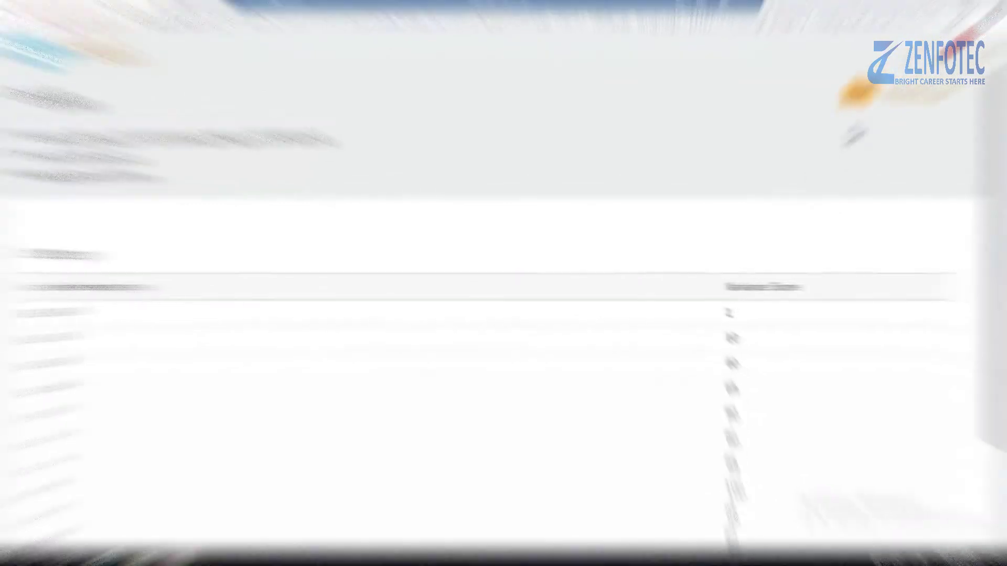
- In the remote SAP session, leave the Quantity criterion and load the remaining criterion entries to show Test Purchasing Category 12072020
click(891, 77)
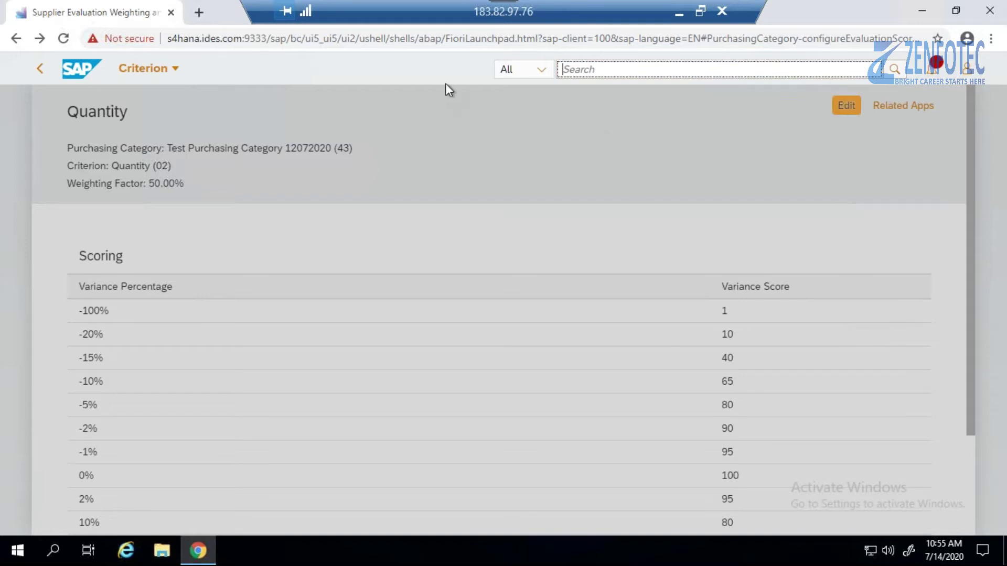
click(517, 98)
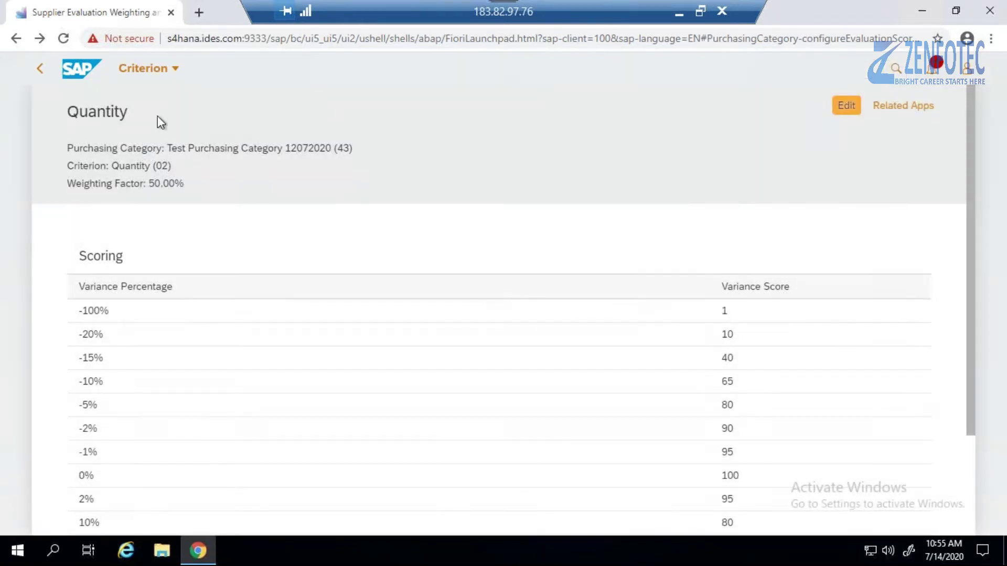
click(46, 74)
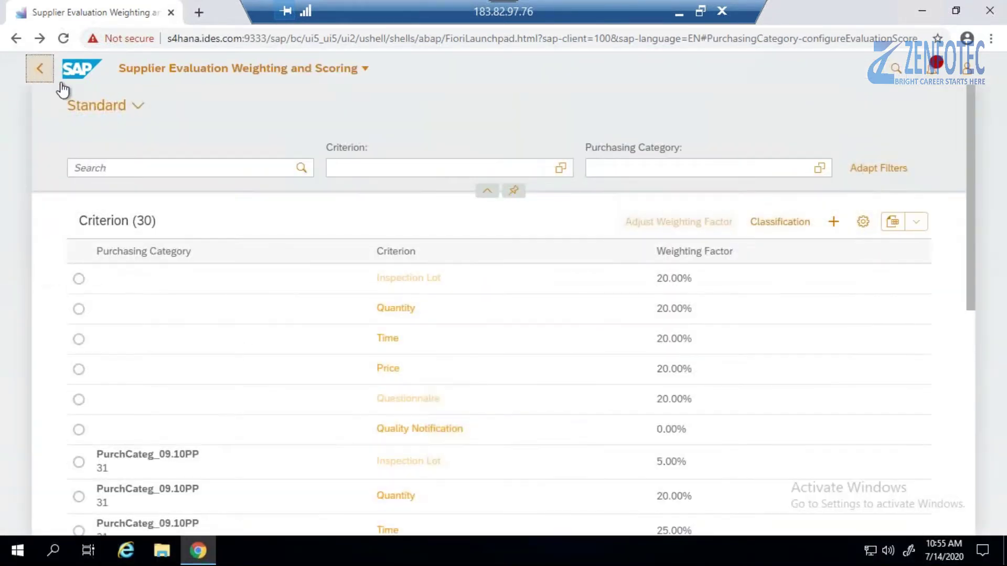
drag(974, 324, 979, 523)
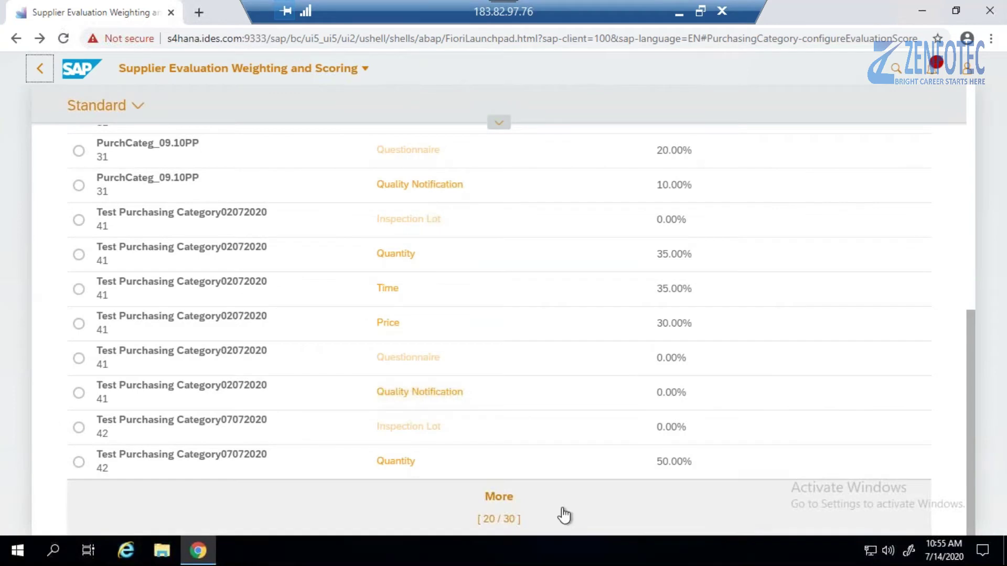
click(511, 506)
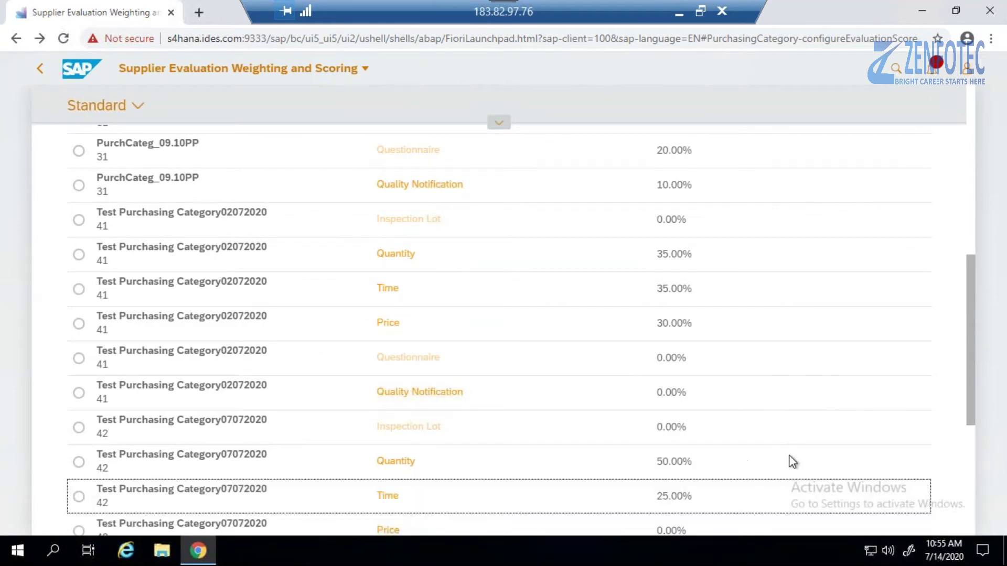
drag(970, 414, 968, 533)
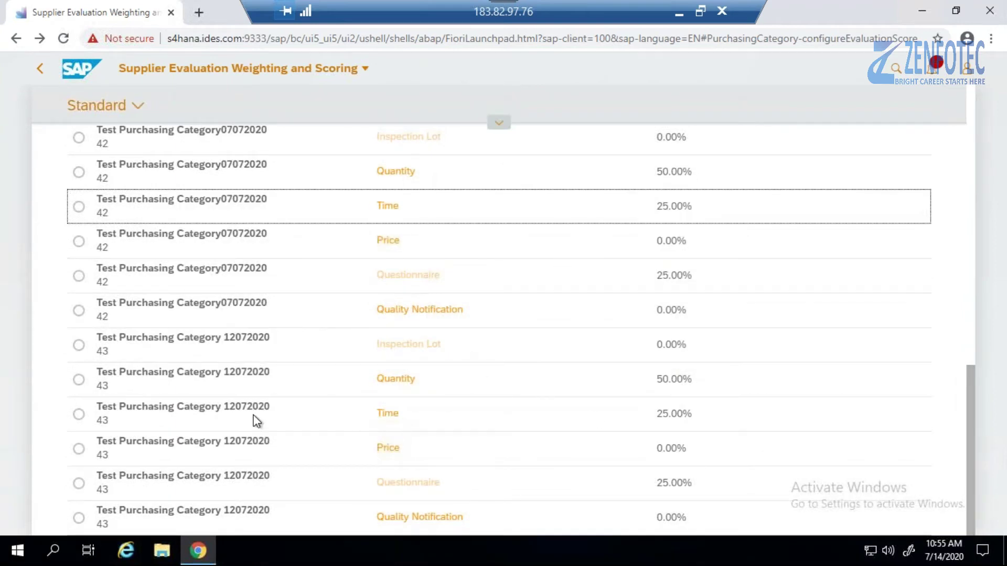
- Open the Time criterion of Test Purchasing Category 12072020 and examine the scoring row for a 2-day variance
click(79, 415)
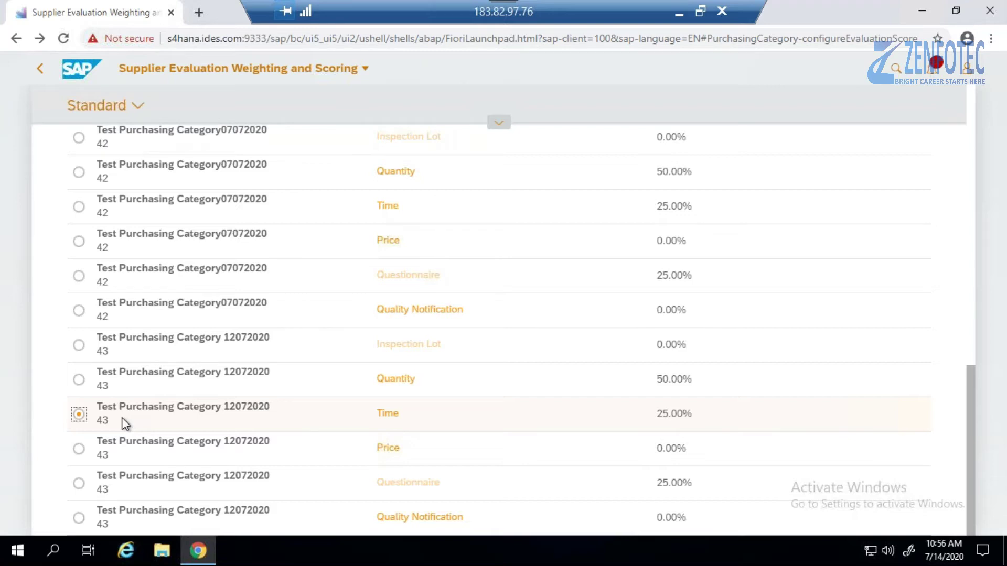
click(385, 415)
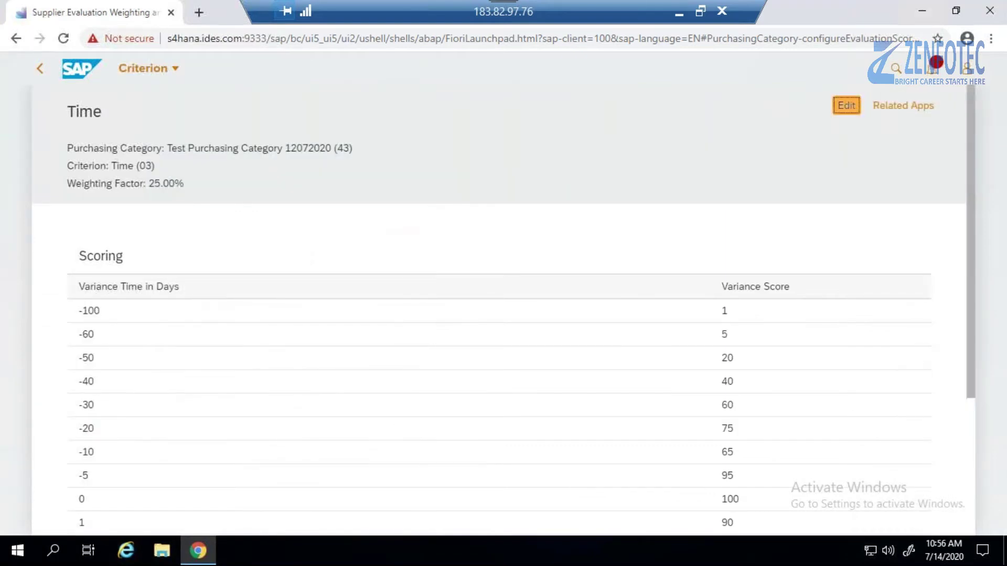
scroll(300, 432, down, 2)
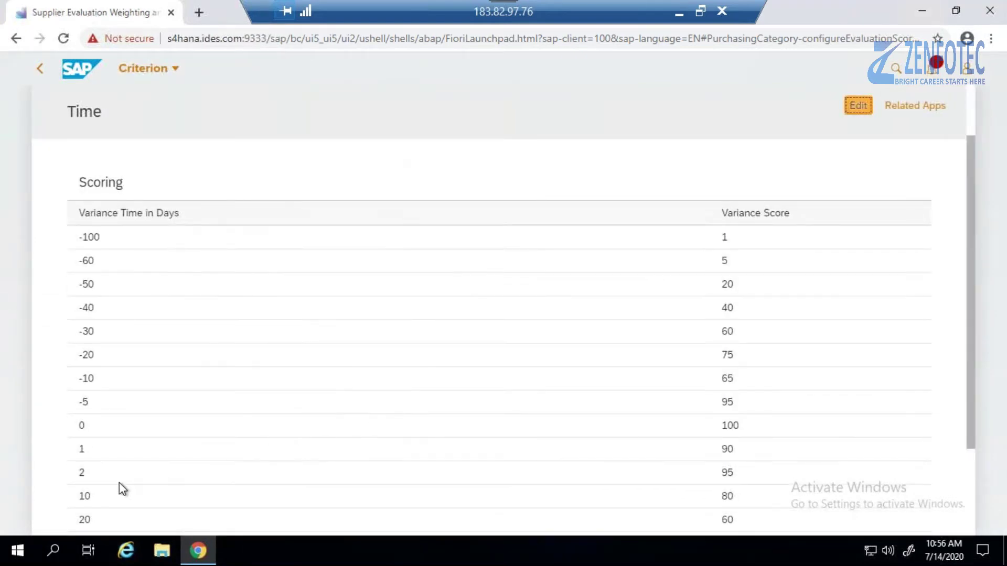
double_click(82, 473)
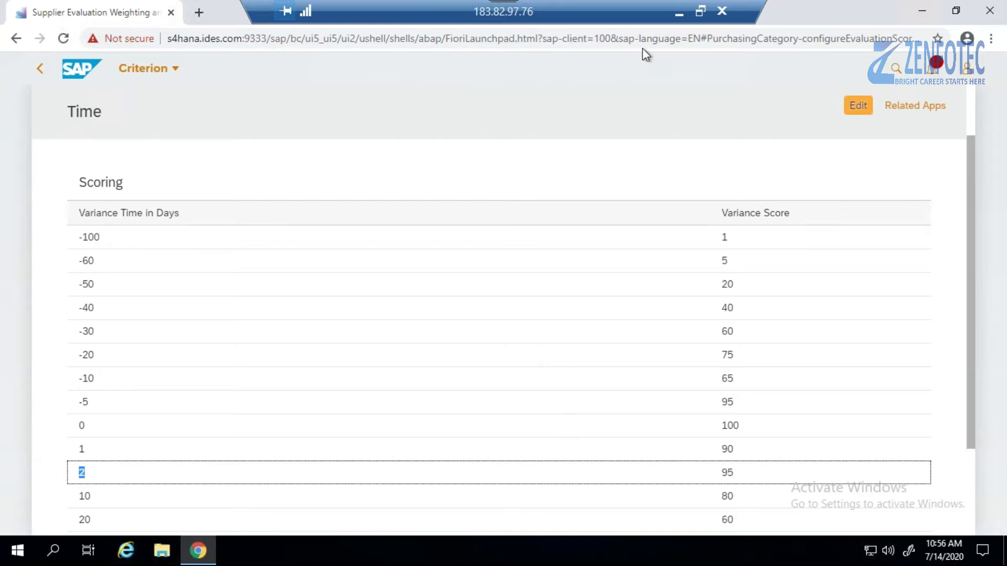
- Switch back to Excel and review the time variance score, then the quantity variance against the first order's delivery quantity
click(679, 7)
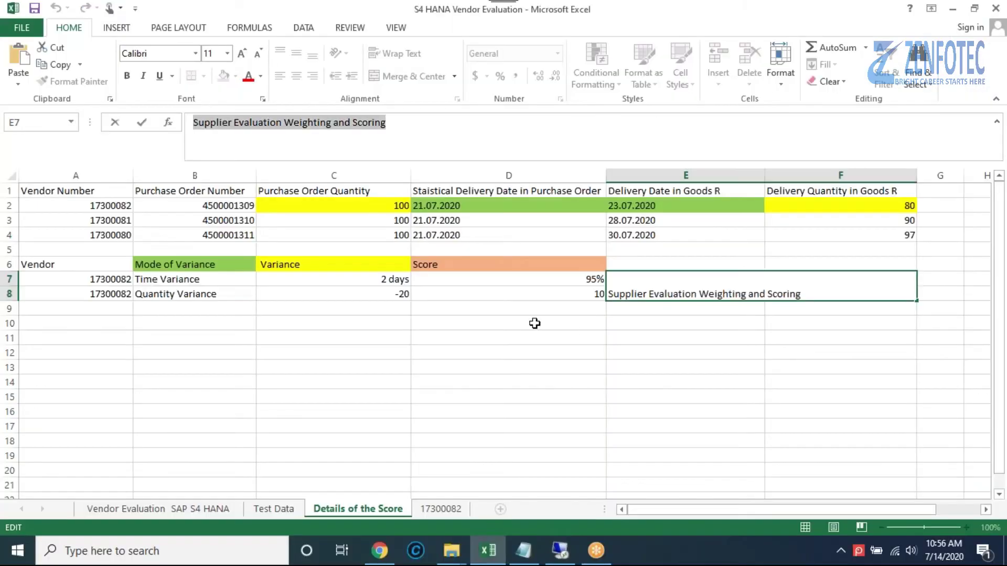
click(569, 282)
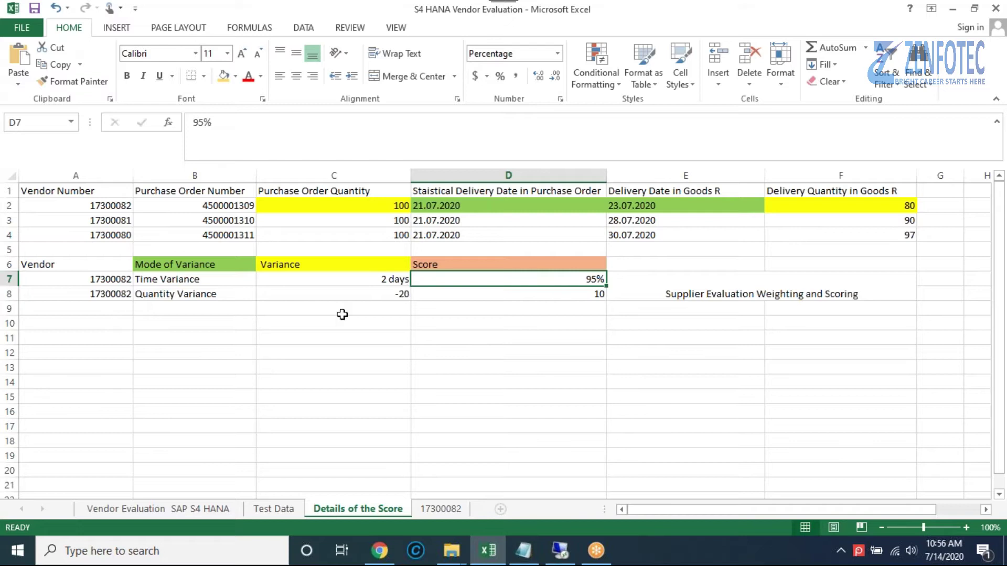
click(229, 293)
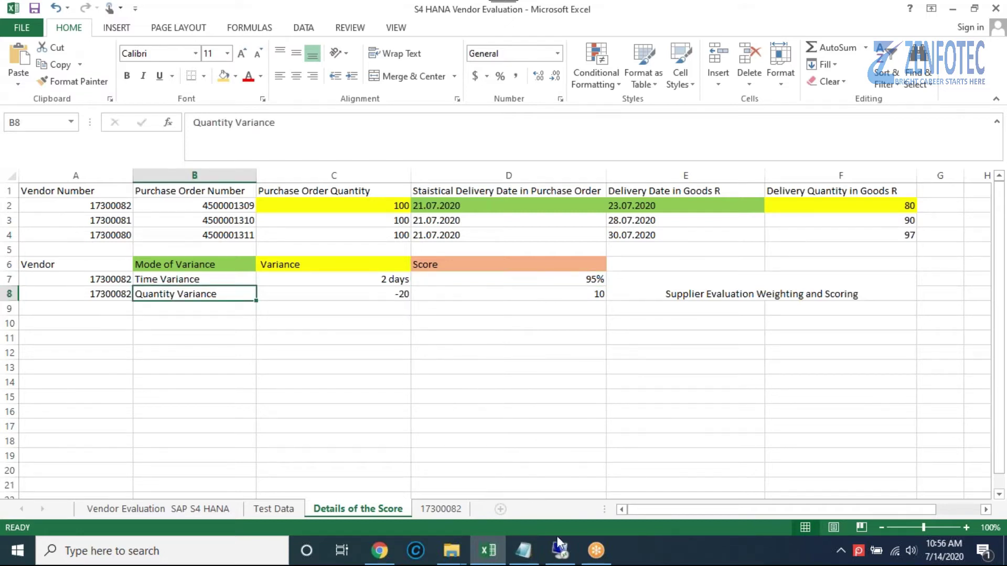
click(400, 294)
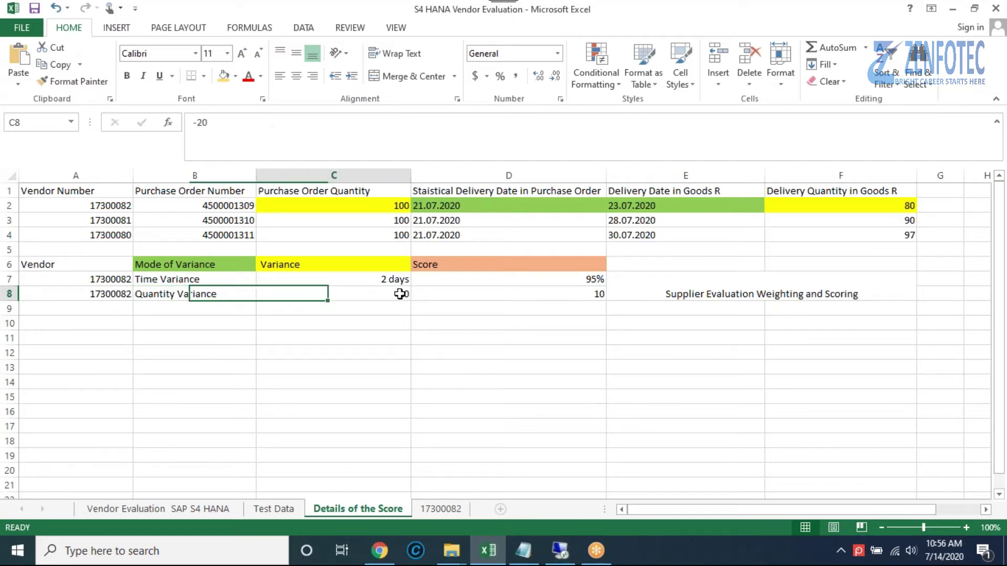
click(877, 204)
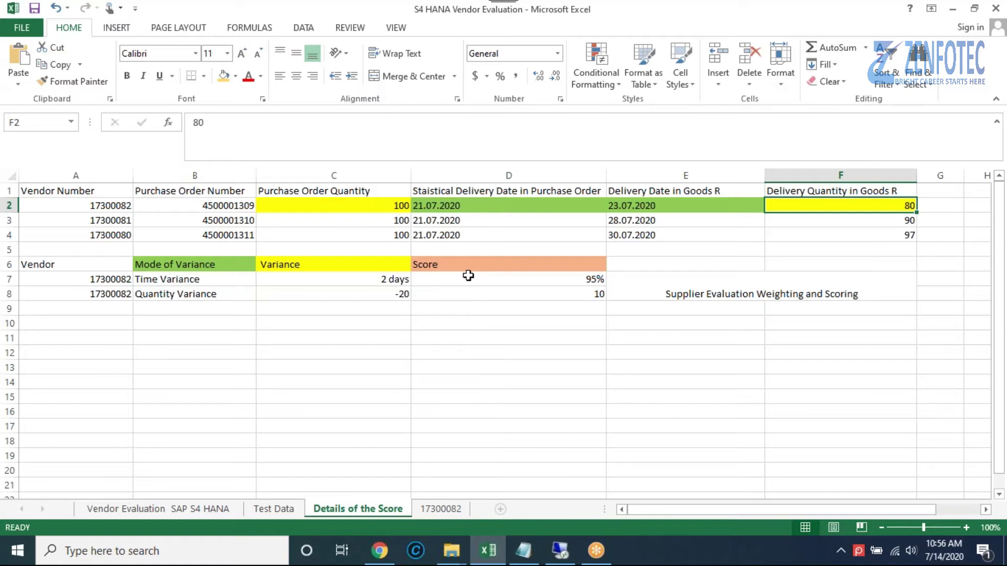
click(395, 294)
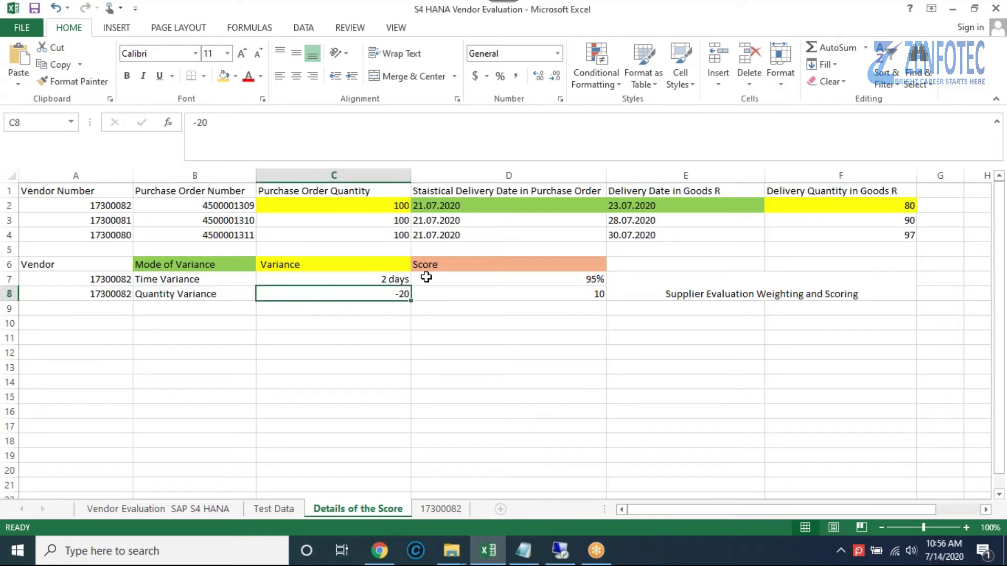
- In the remote SAP session, examine the Quantity criterion's score for a -20% variance, and compare it with the quantity variance score in Excel
click(560, 549)
click(40, 69)
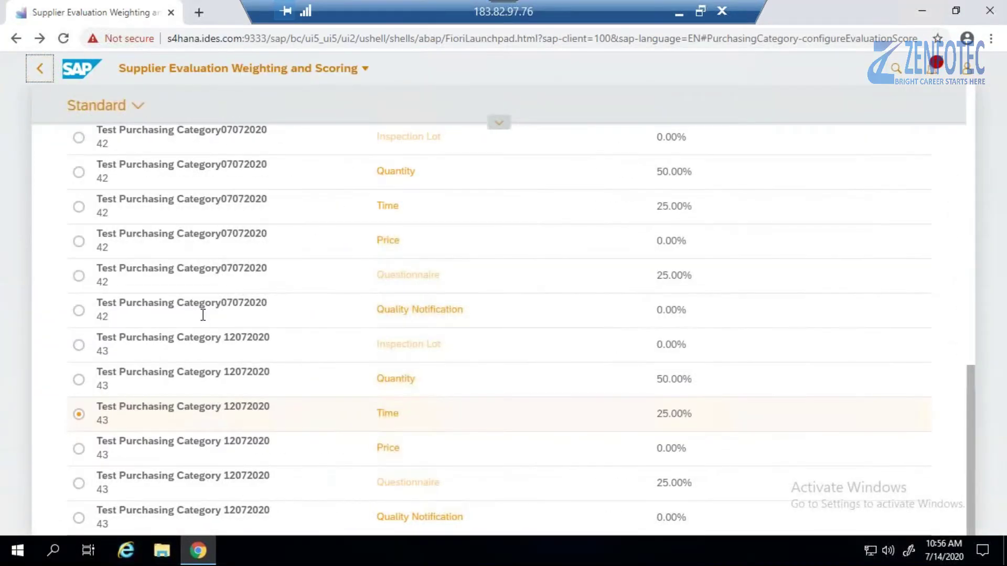
click(80, 381)
click(395, 379)
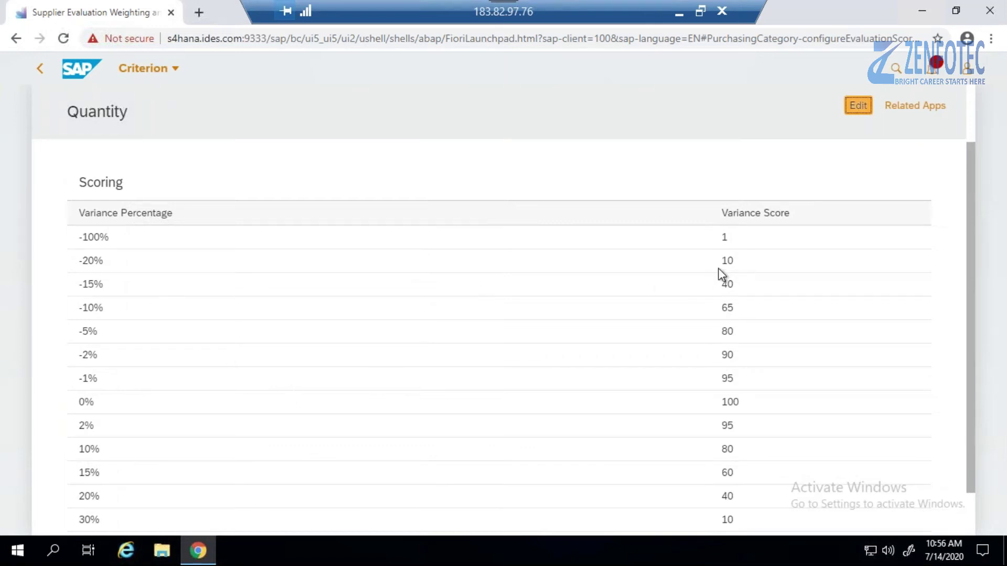
click(678, 11)
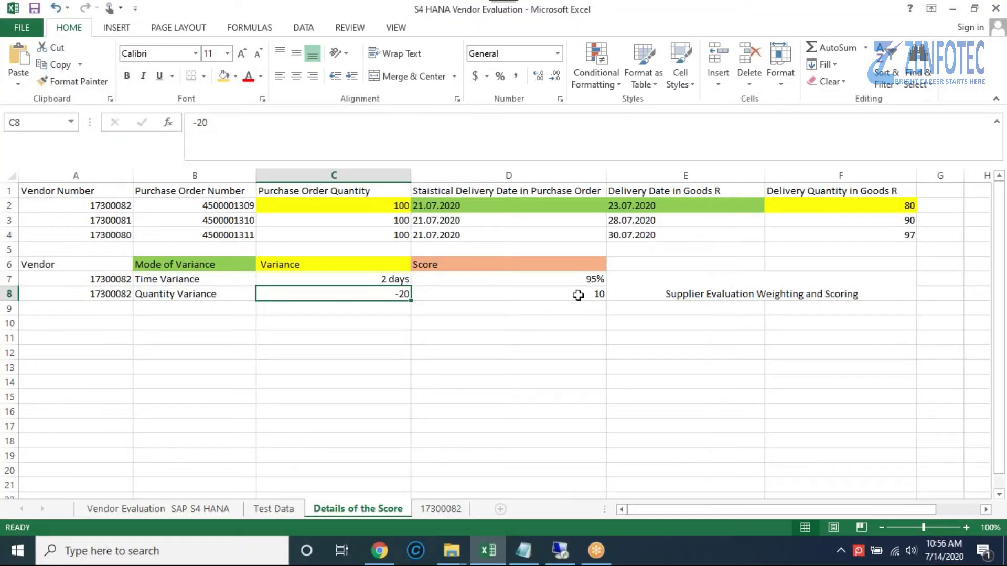
key(Right)
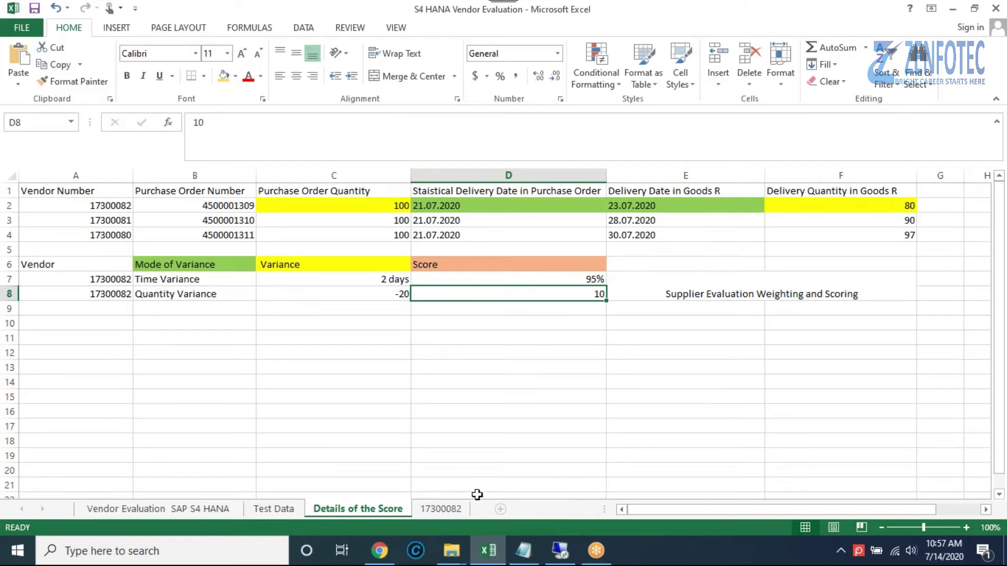
- Open the vendor's own score sheet and review the operational score heading and the Quantity weightage
click(459, 509)
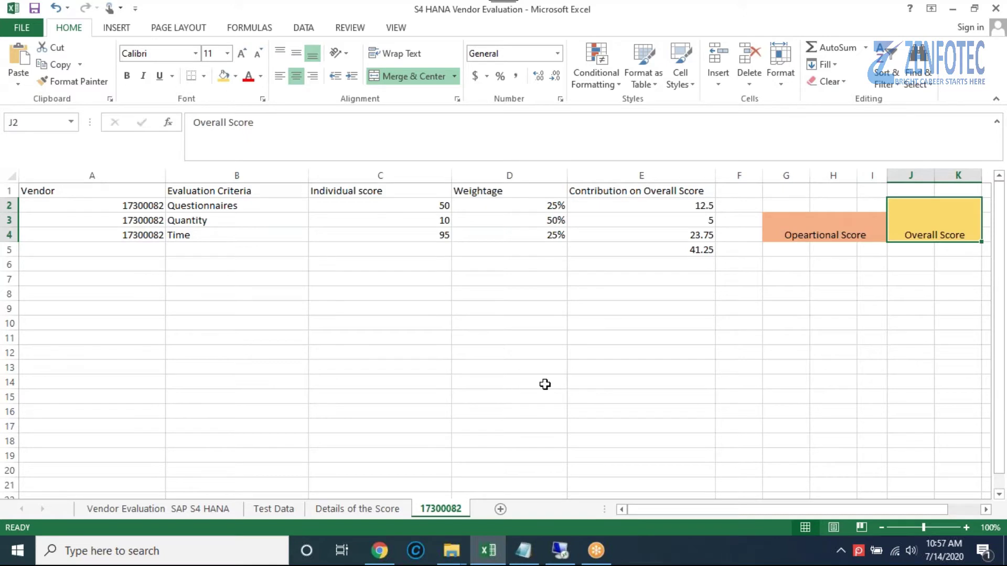
click(792, 232)
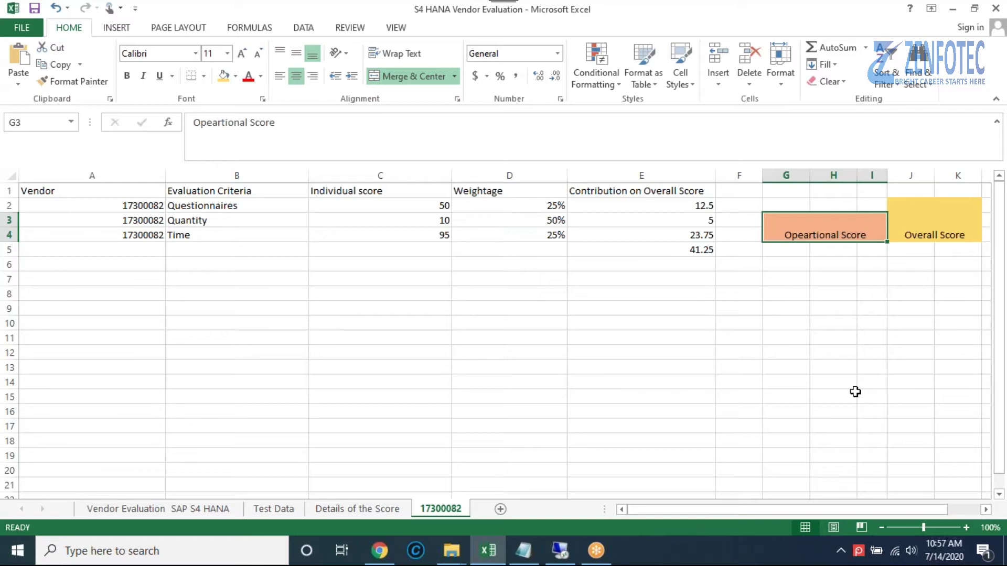
click(555, 217)
- Check the criterion weightings of Test Purchasing Category 12072020 in the remote SAP session against Excel, and review Time's contribution to the overall score
click(551, 541)
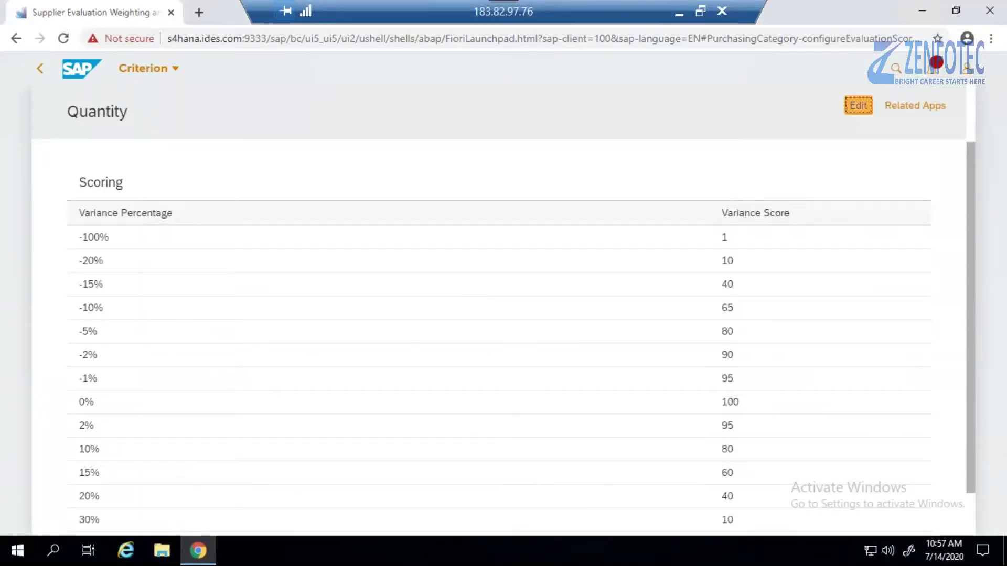
click(39, 68)
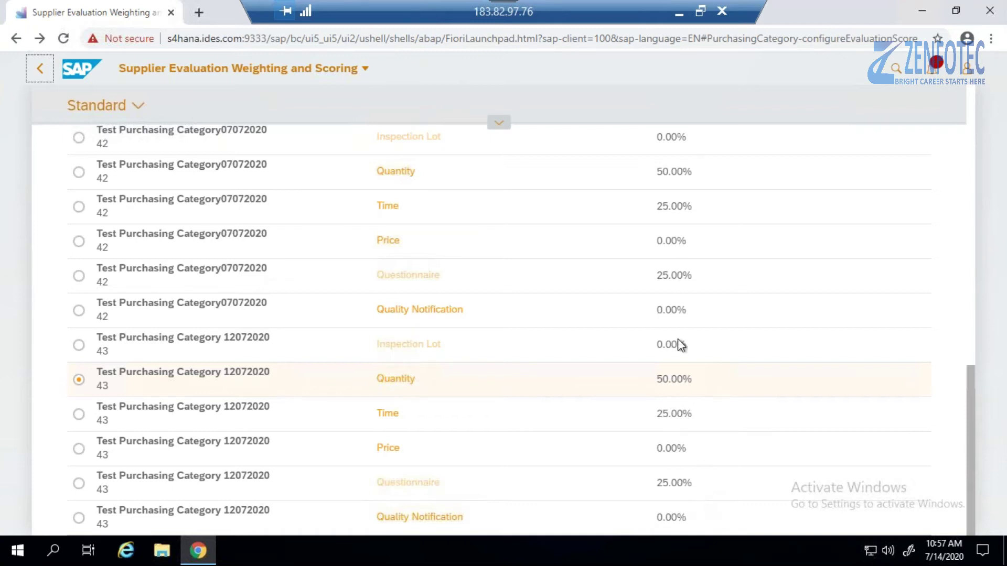
click(677, 11)
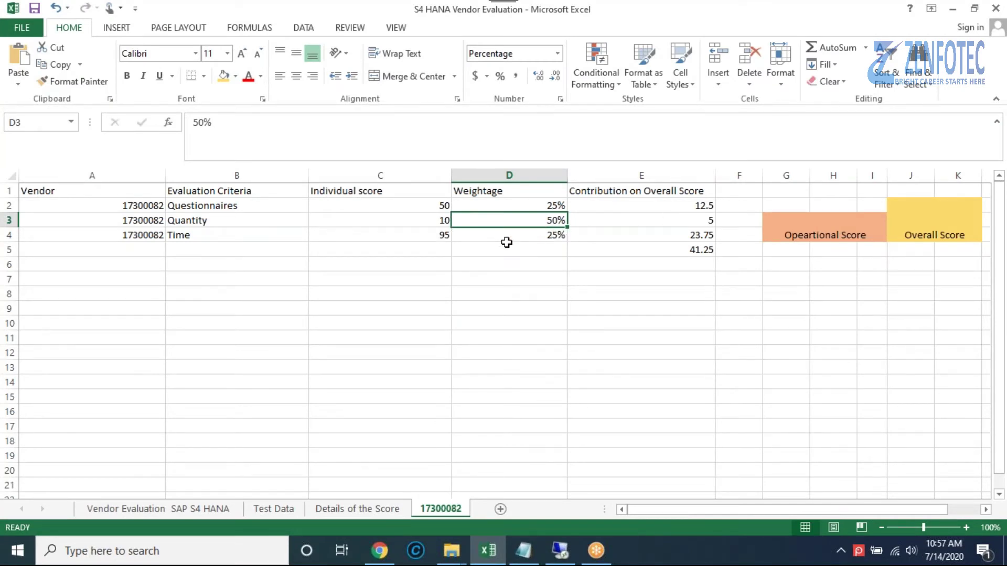
click(681, 236)
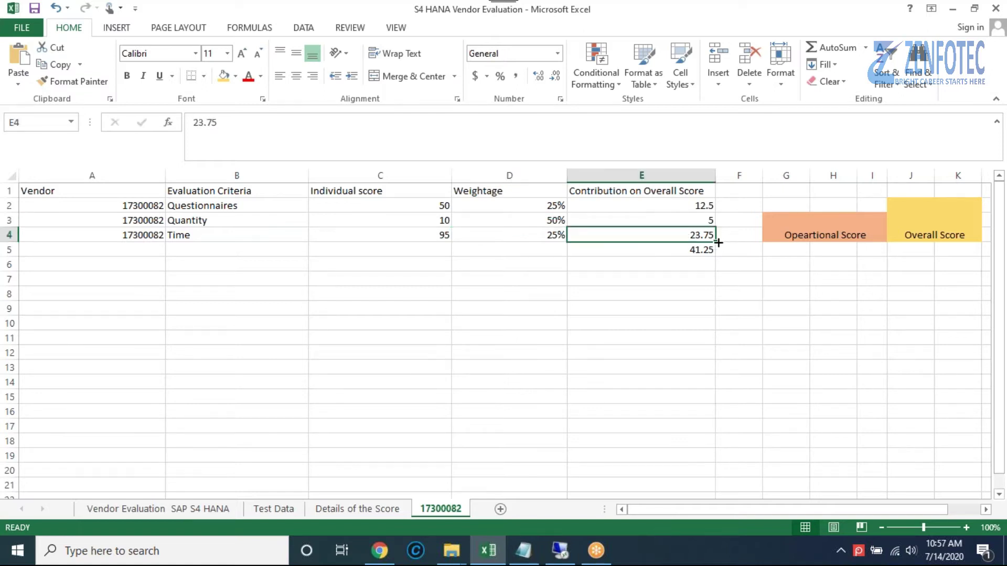
- Enter the Quantity and Time contributions 5 and 23.75 in A7 and A8 and sum them in A9
click(125, 278)
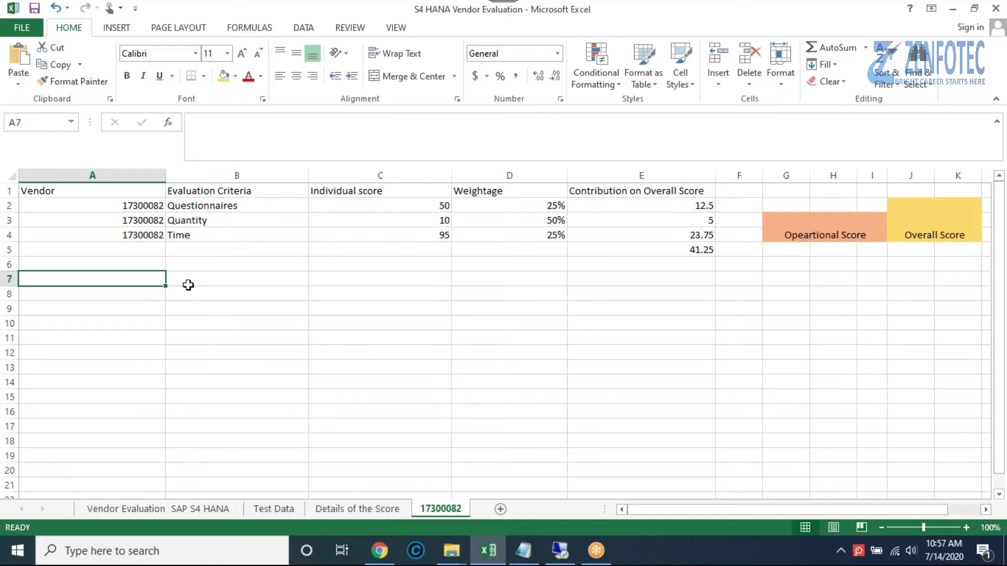
text(5)
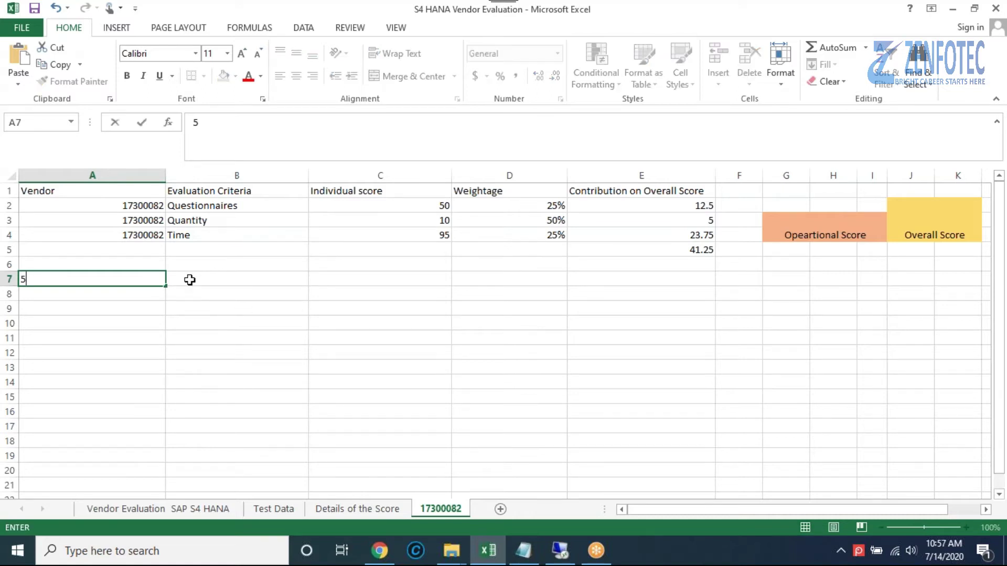
key(Return)
text(23.)
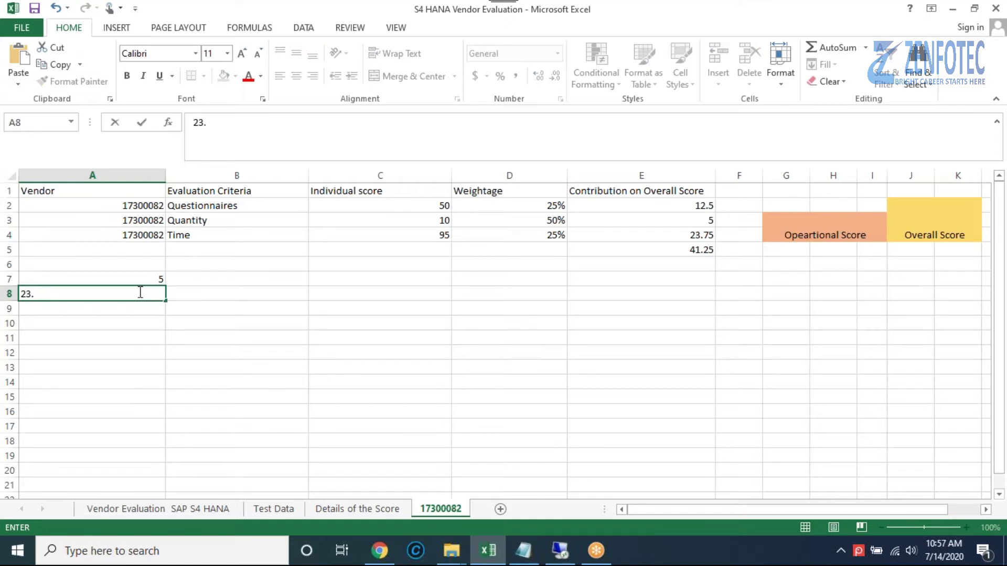
text(75)
click(222, 288)
drag(142, 279, 145, 294)
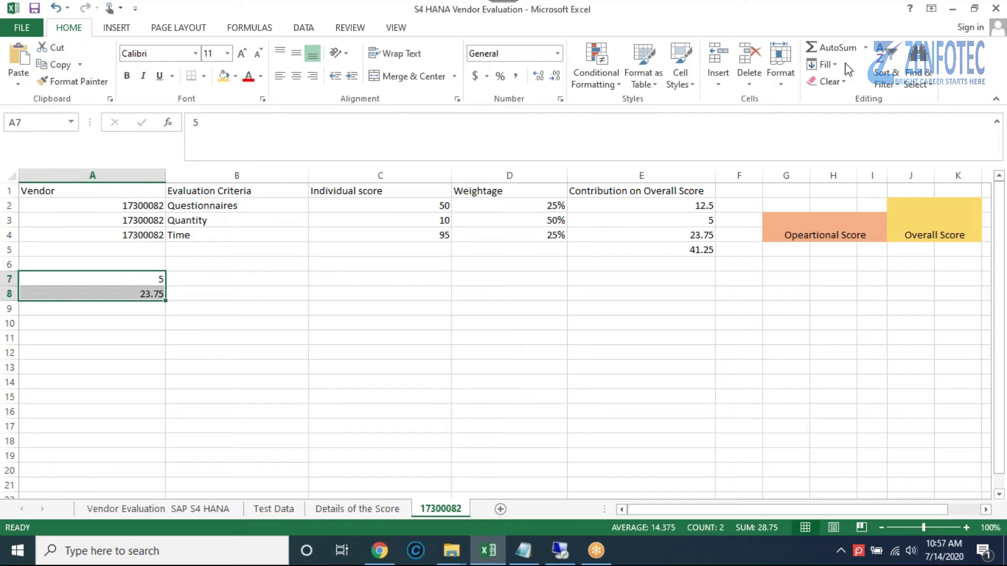
click(834, 47)
click(157, 311)
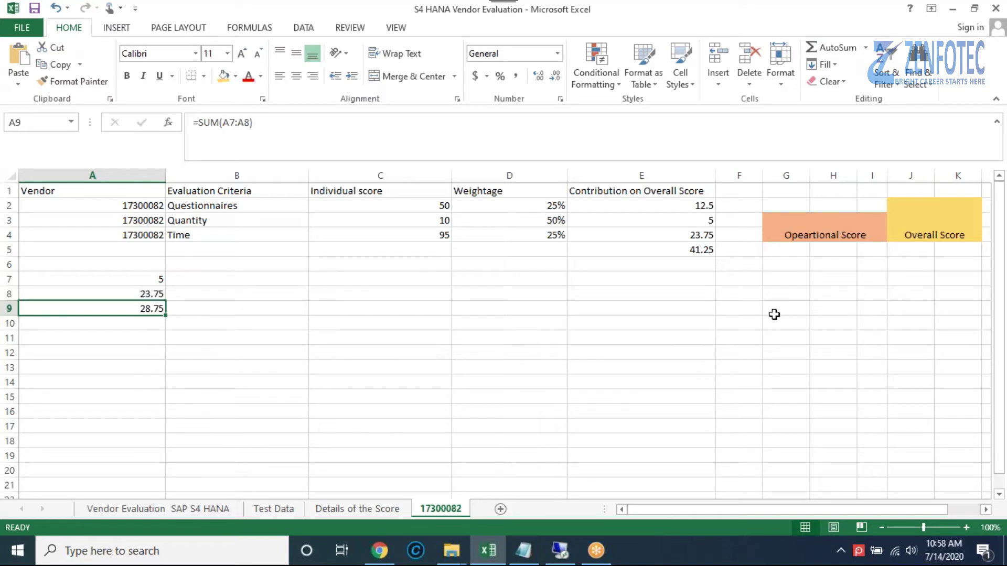
- Review the Time and Quantity weightages together with the summed contribution in A9
click(550, 236)
key(Up)
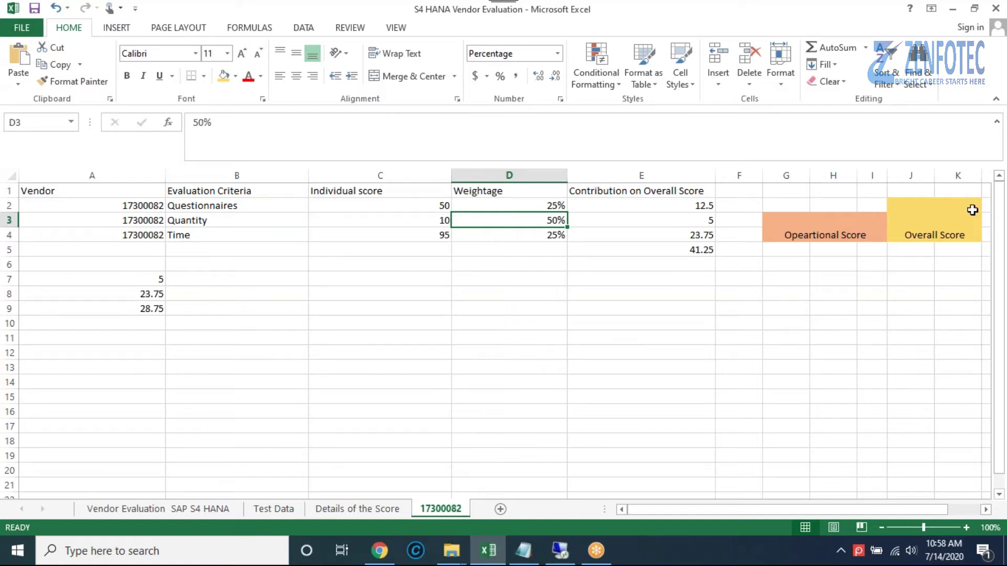
click(151, 309)
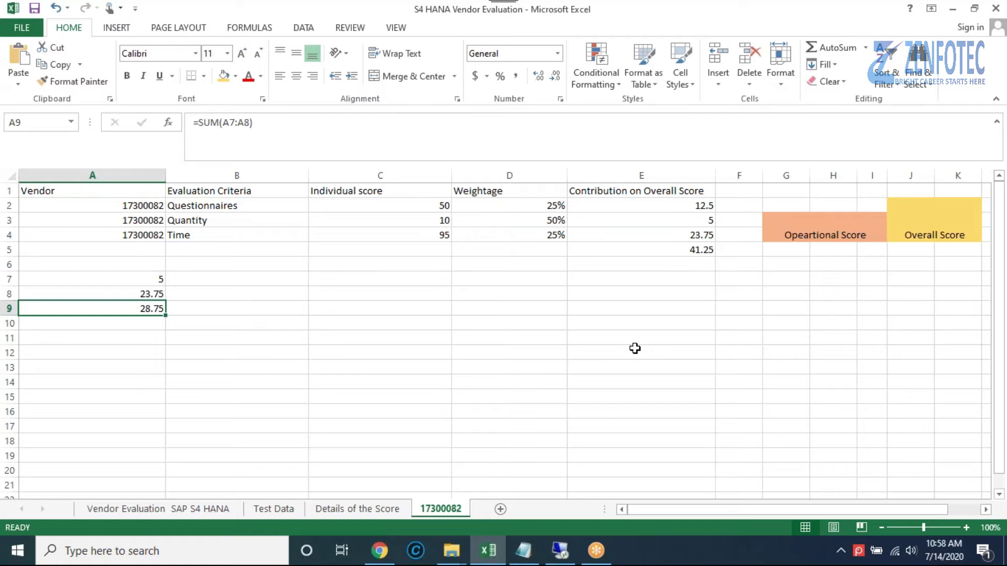
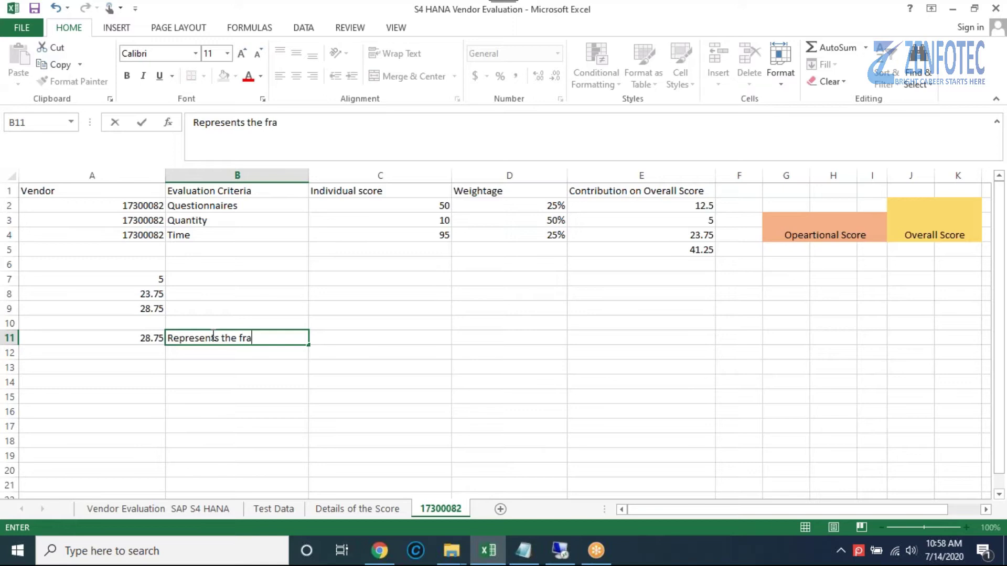
- Complete the B11 note as "Represents the fraction in Overall Score" and widen column B to fit it
text(ion in O)
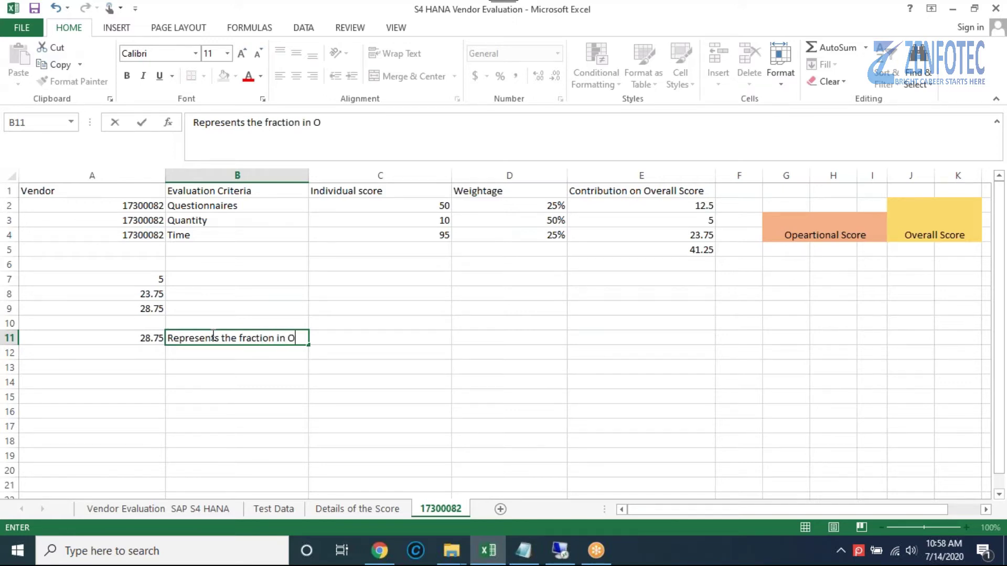
text(verall Scores)
key(BackSpace)
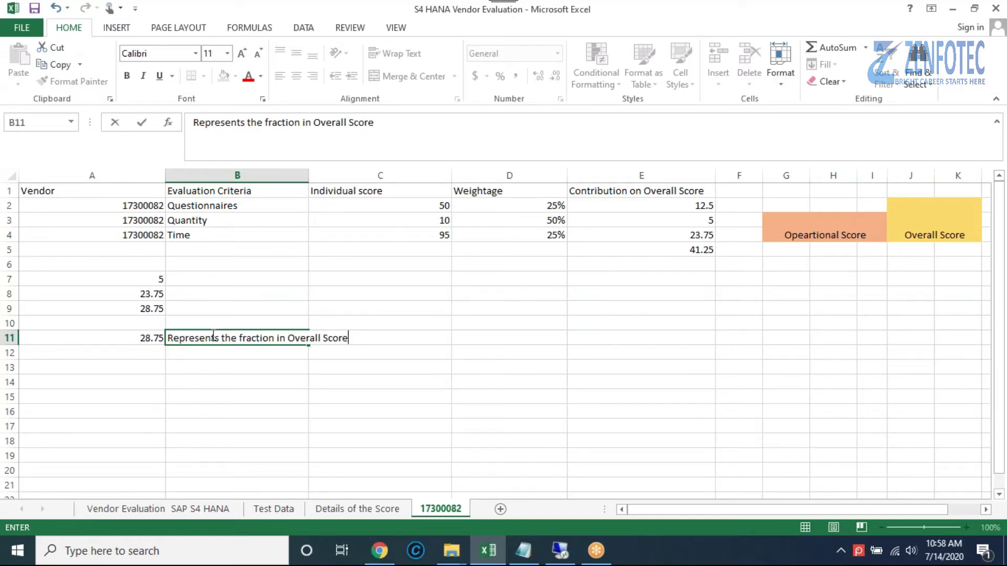
click(268, 353)
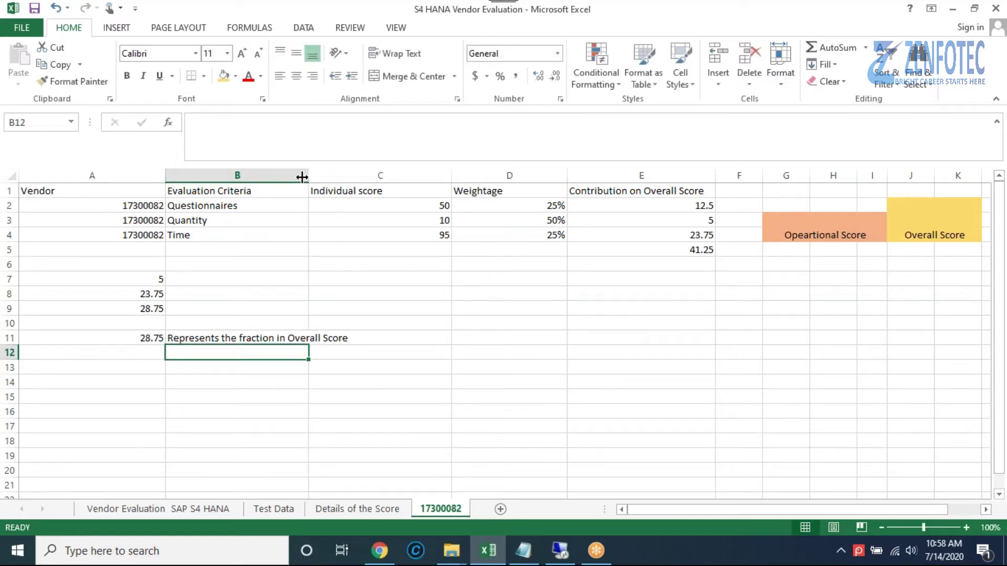
double_click(309, 175)
click(382, 338)
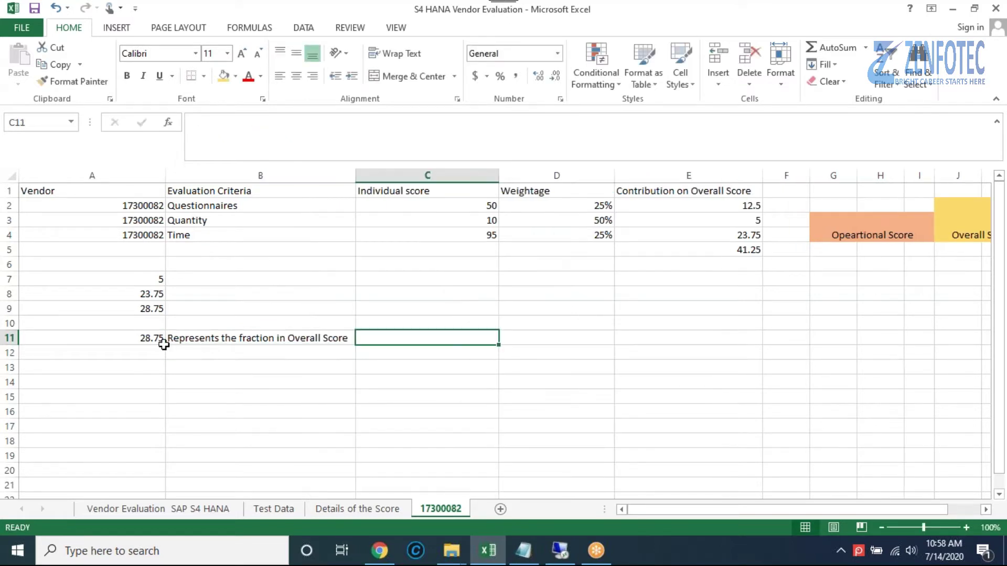
- Review the total in A11, its explanatory note in B11 and the Overall Score heading
click(158, 343)
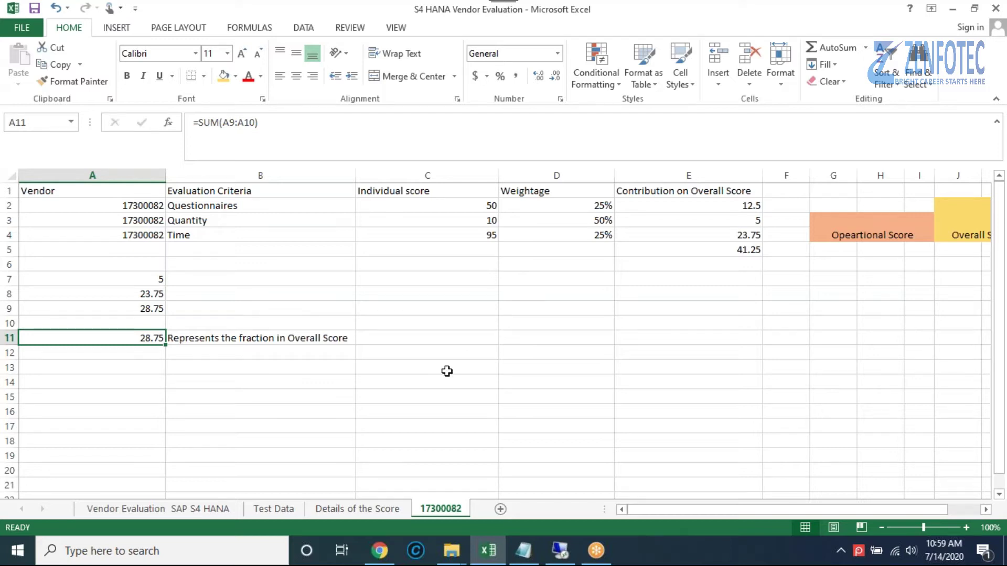
click(345, 340)
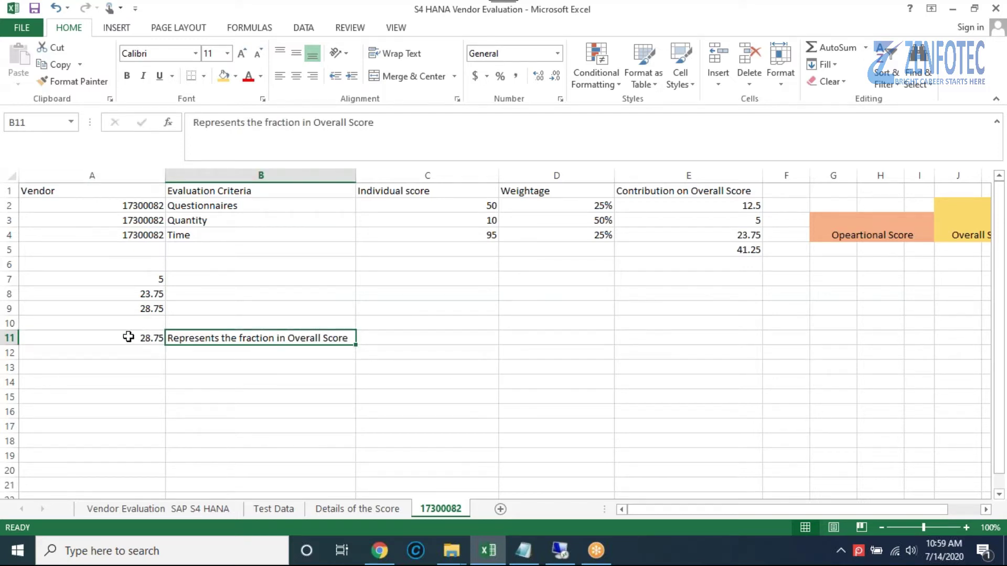
click(940, 235)
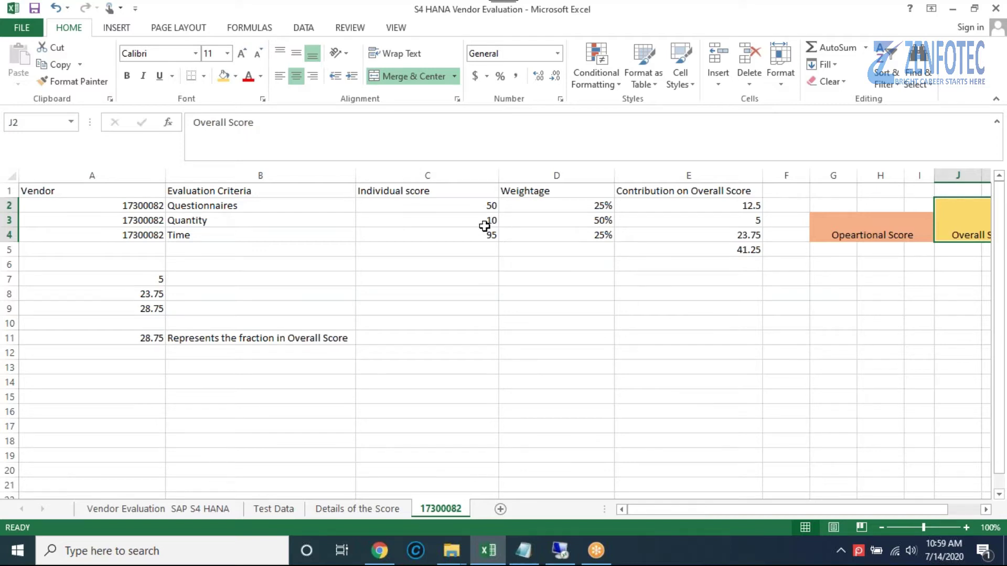
- Add the label "Opeartional Score" in B12, below the overall score note
click(226, 353)
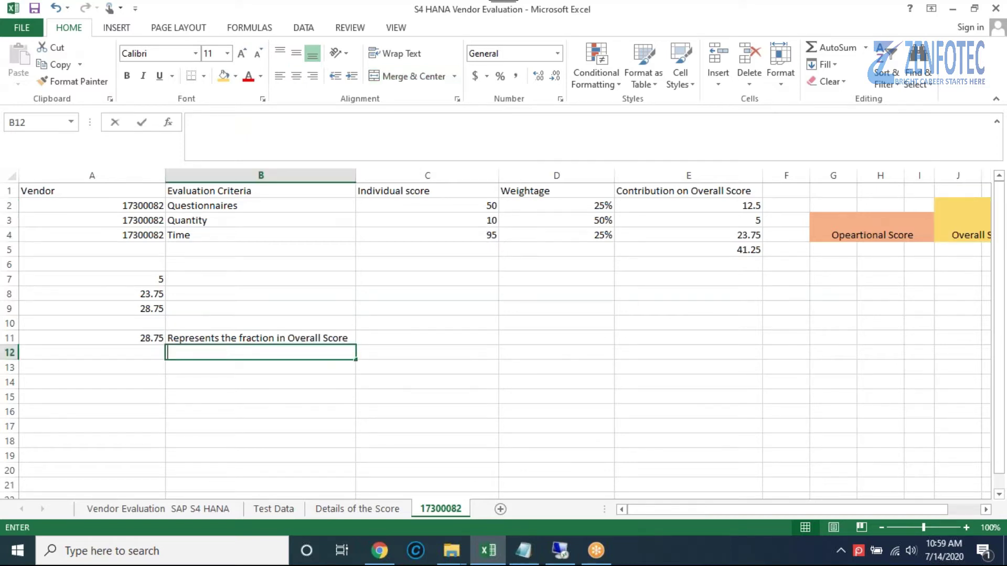
text(Opea)
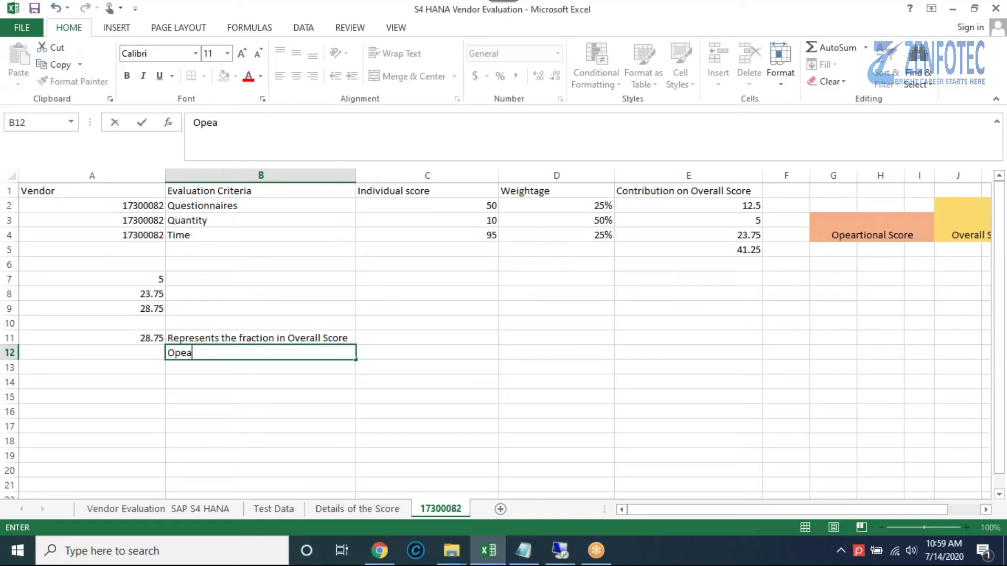
text(rtional Score)
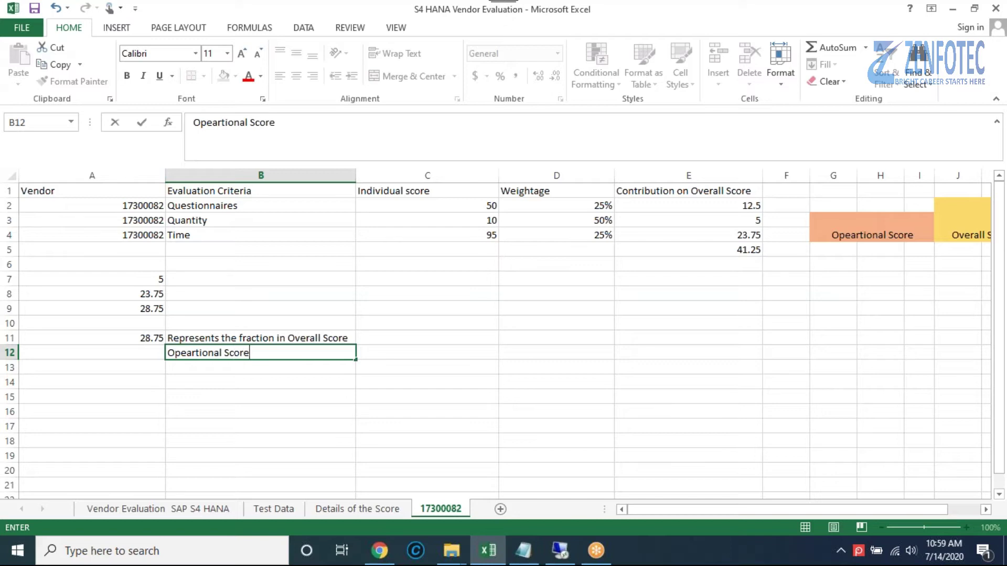
click(414, 338)
- Check the total in A11 and enter 75% in C11 beside the overall score note
click(157, 340)
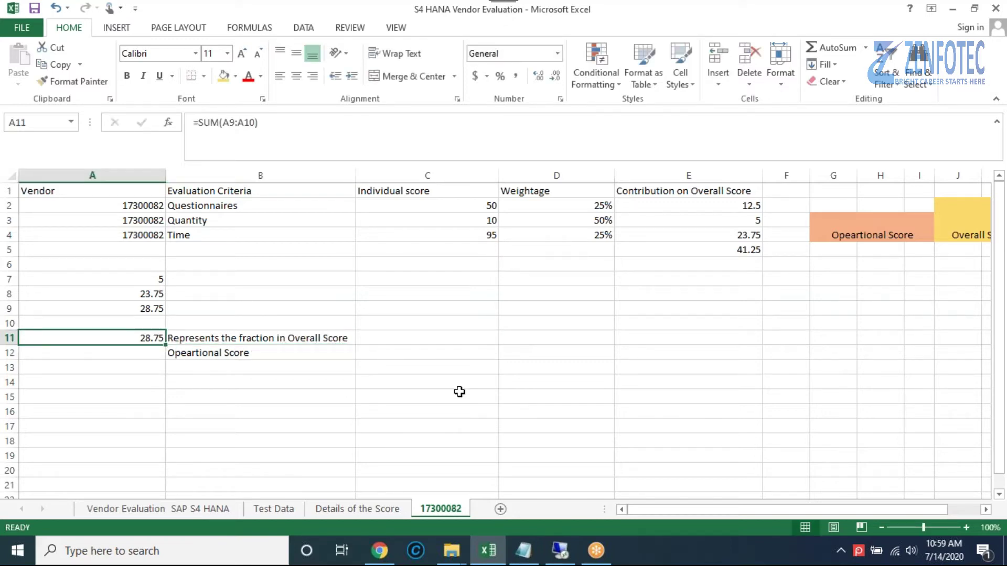
click(395, 344)
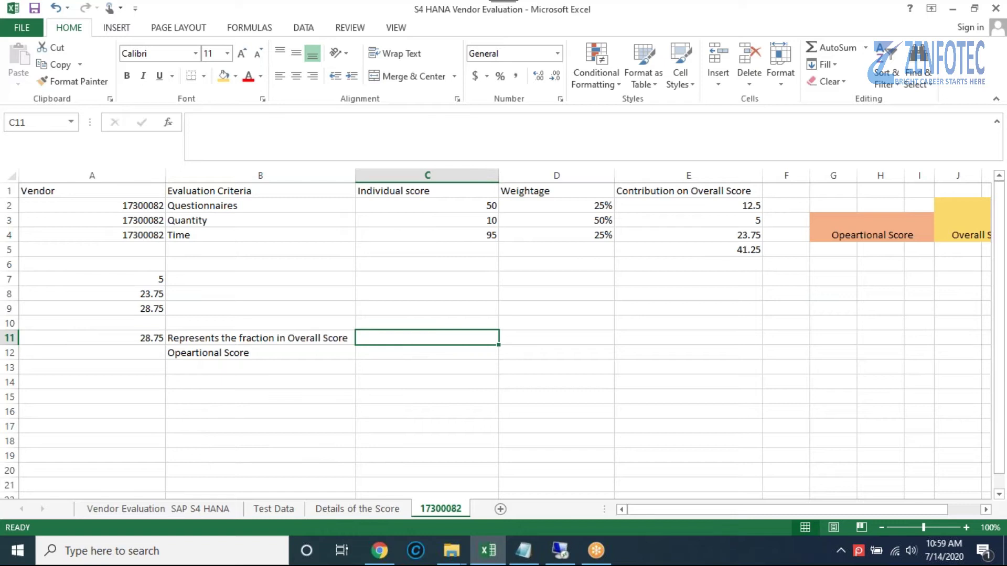
text(75)
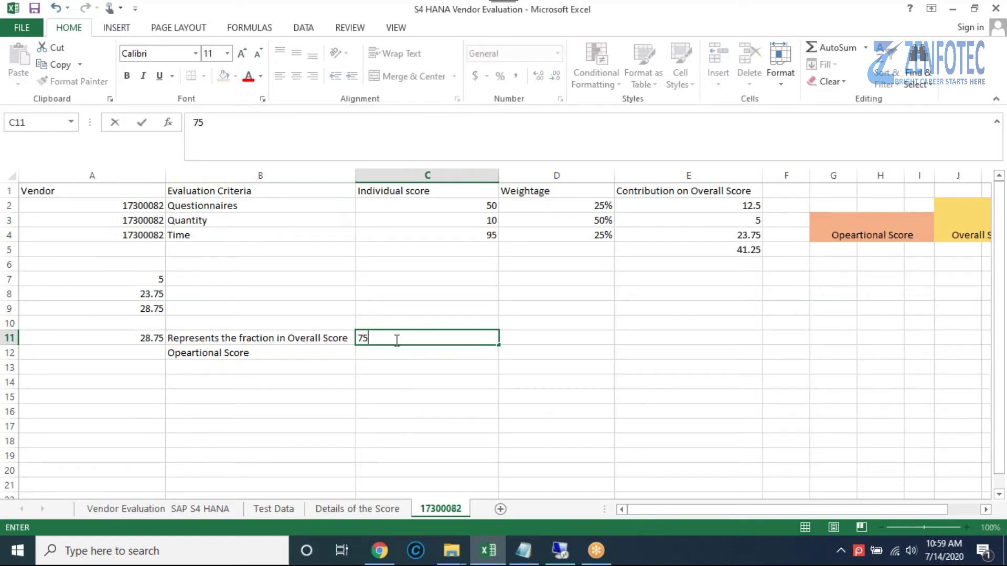
text(%)
click(549, 344)
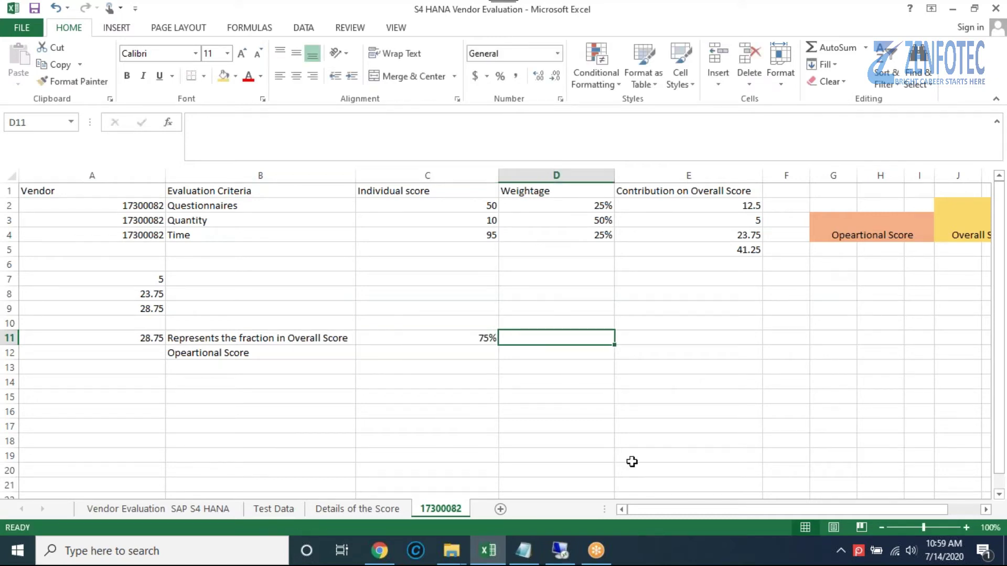
- Compare the A11 total with the percentage in C11, and select the operational score label in B12
click(155, 337)
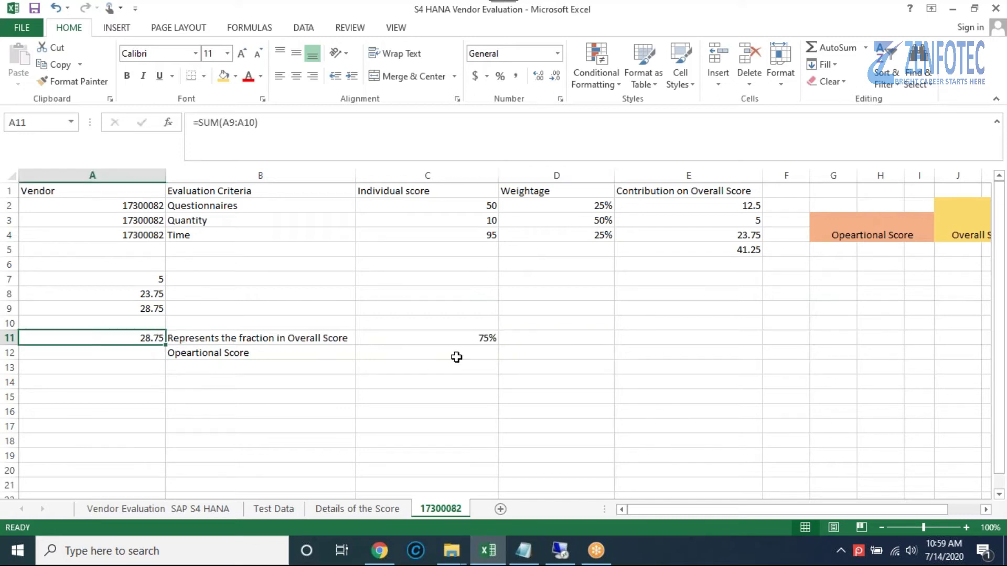
click(476, 336)
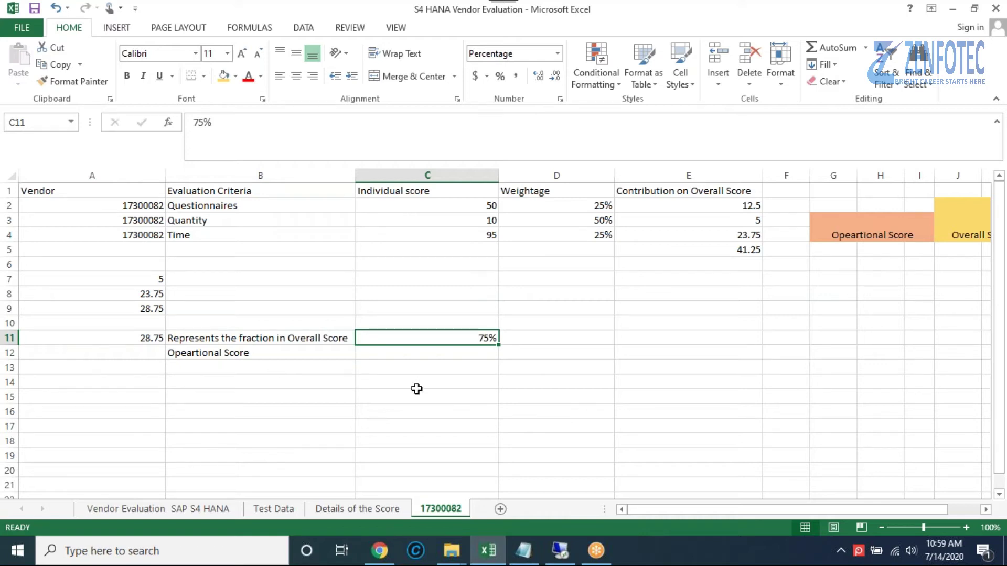
double_click(278, 353)
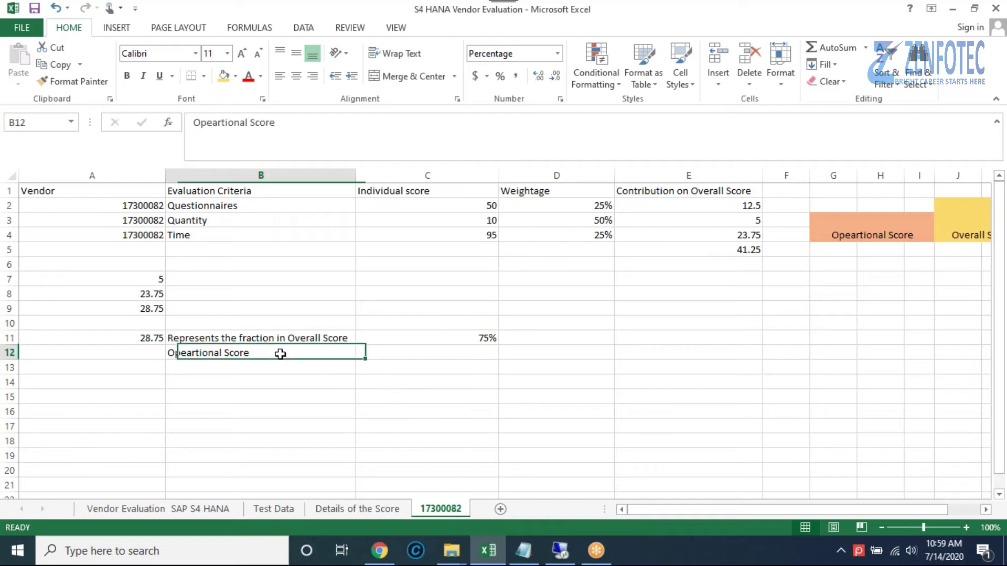
- Extend the operational score label in B12 to read "Opeartional Score 100"
text(1000)
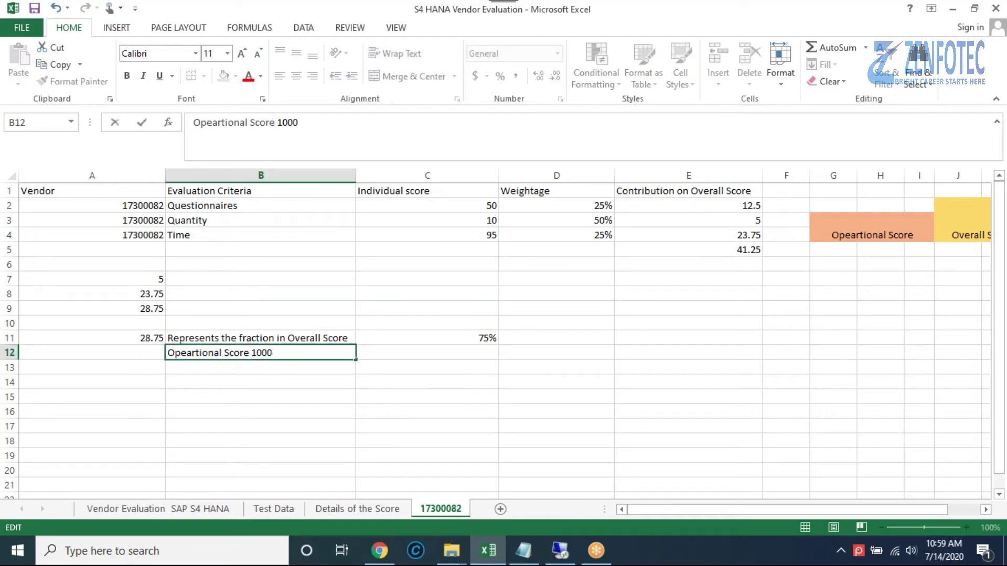
key(BackSpace)
click(231, 367)
- Enter the question "What shall be the value of 28.75" in B13, below the operational score label
text(W)
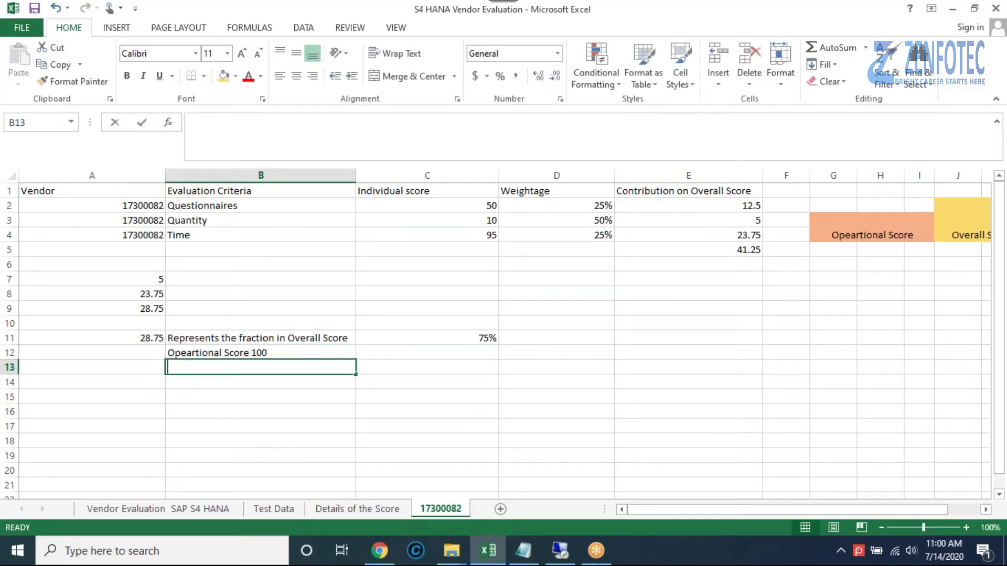
text(g)
key(BackSpace)
text(har)
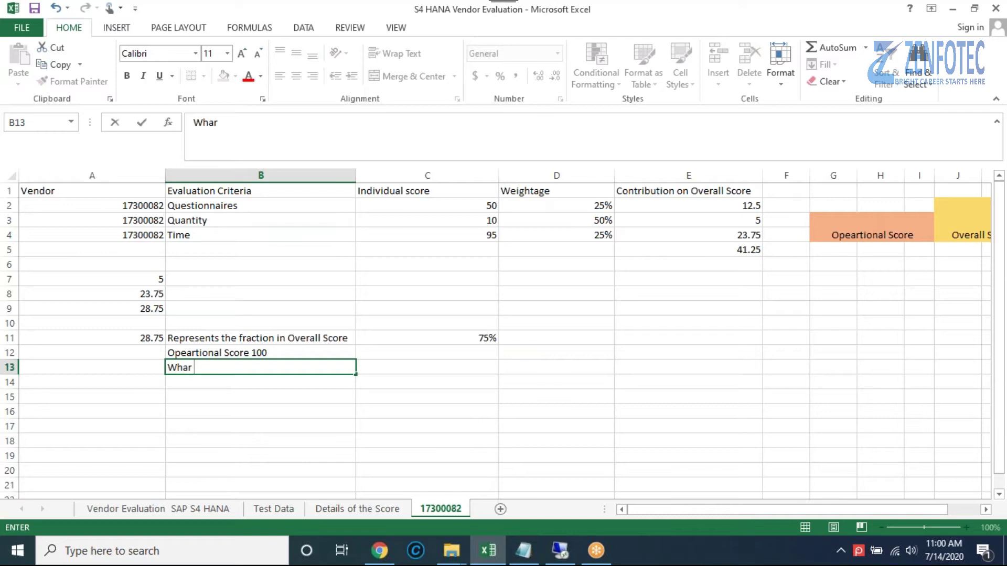
key(BackSpace)
text(t shall be the value)
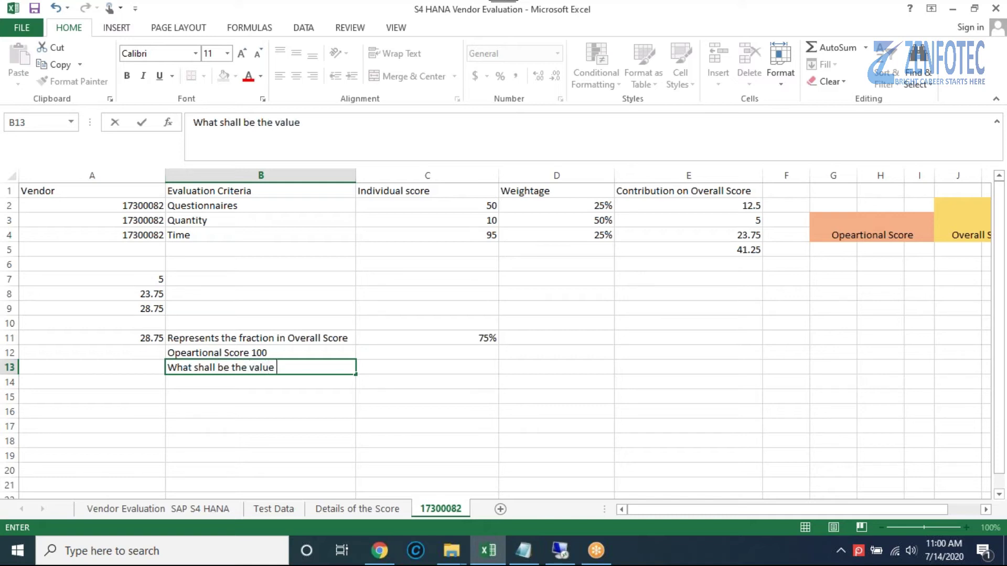
text( of 28.75)
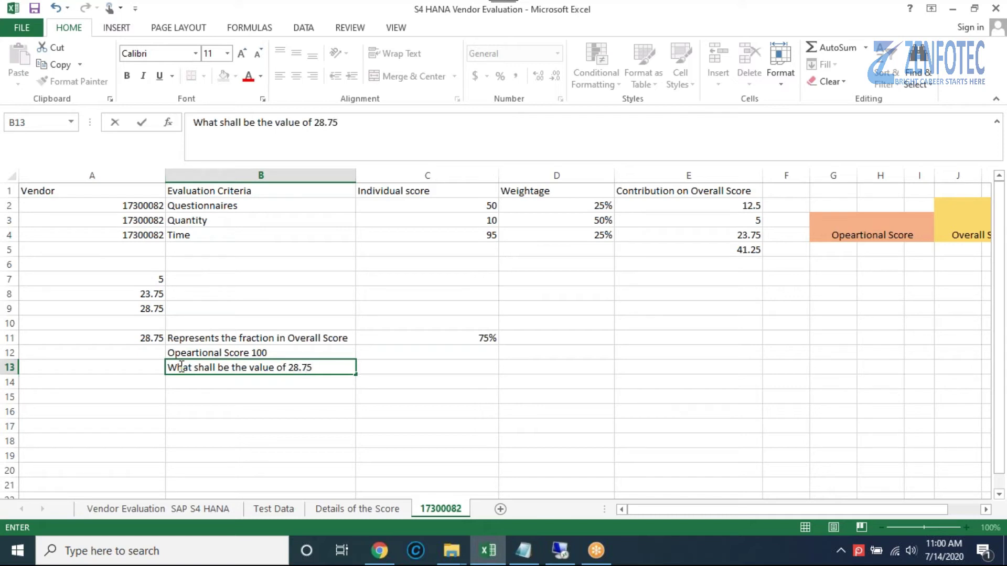
click(247, 409)
click(235, 354)
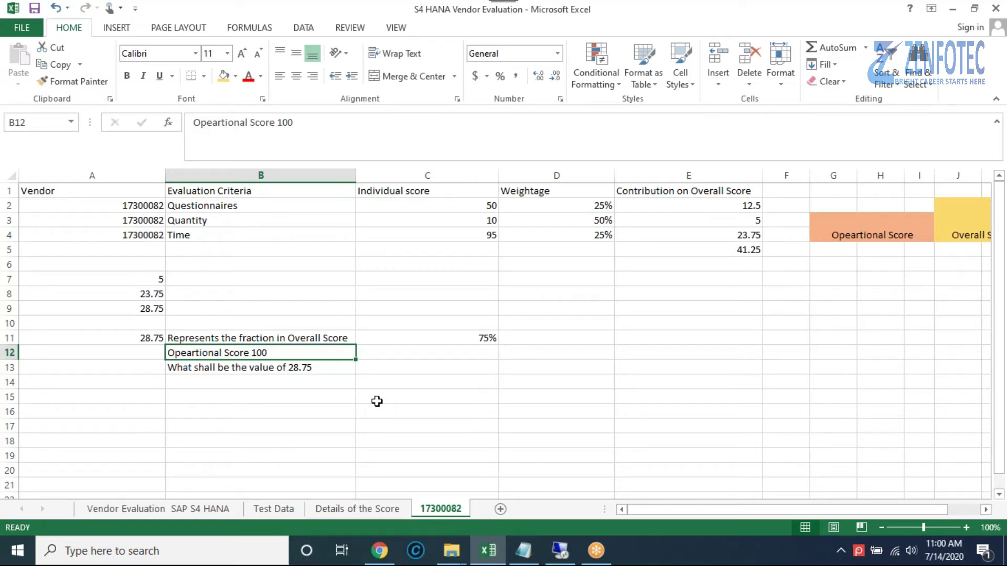
click(321, 367)
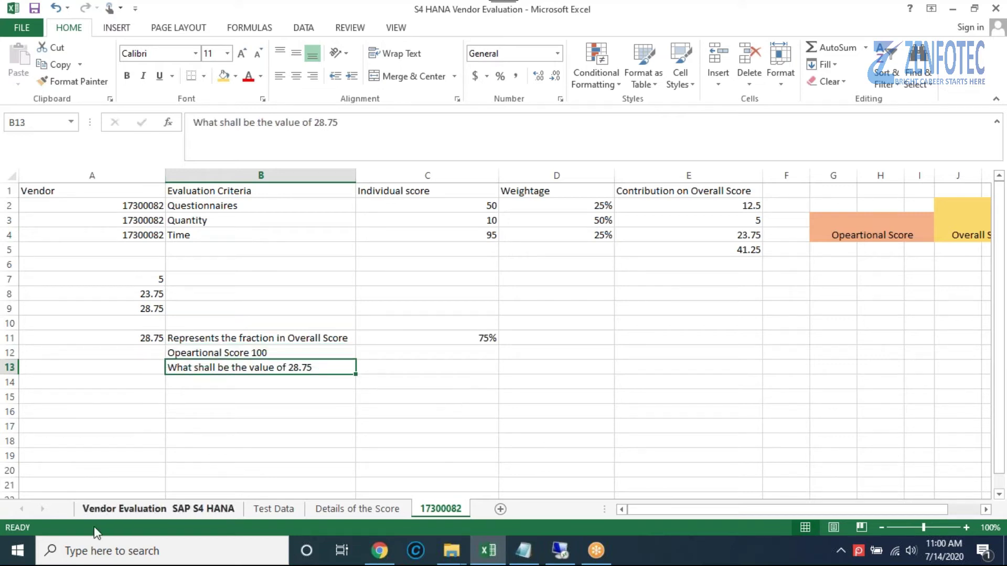
- Open the Calculator app and move its window clear of the notes in columns A and B
click(102, 550)
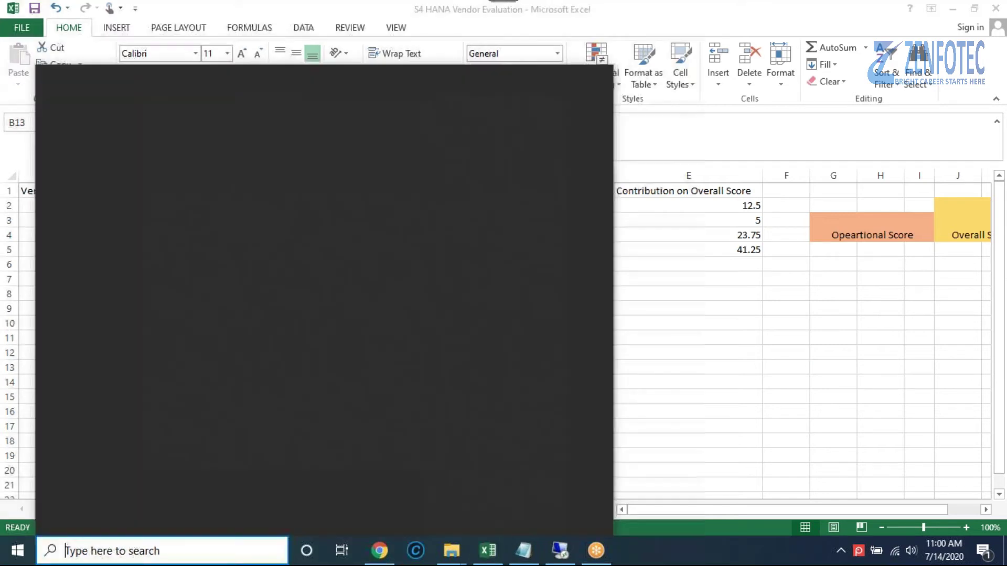
text(calc)
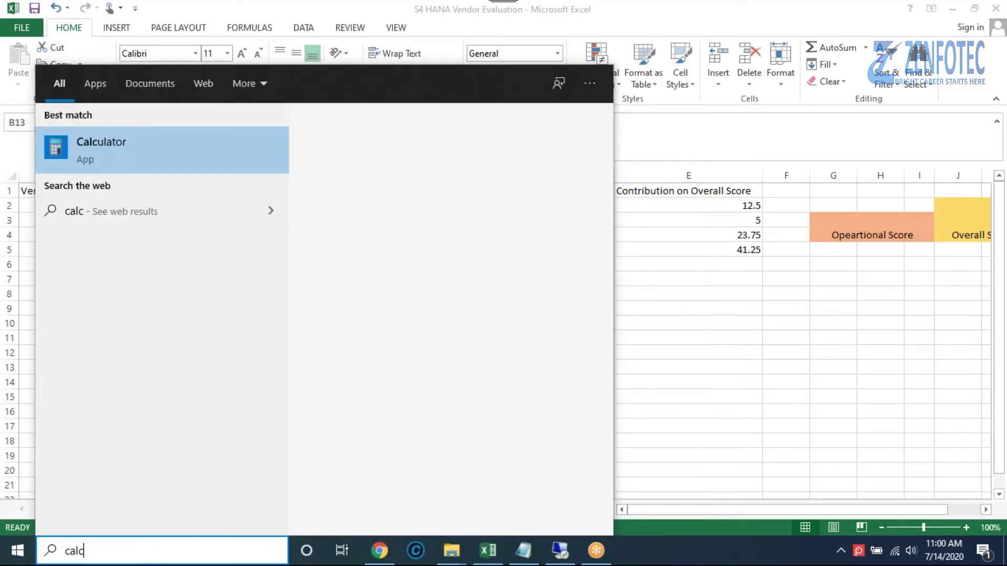
click(430, 198)
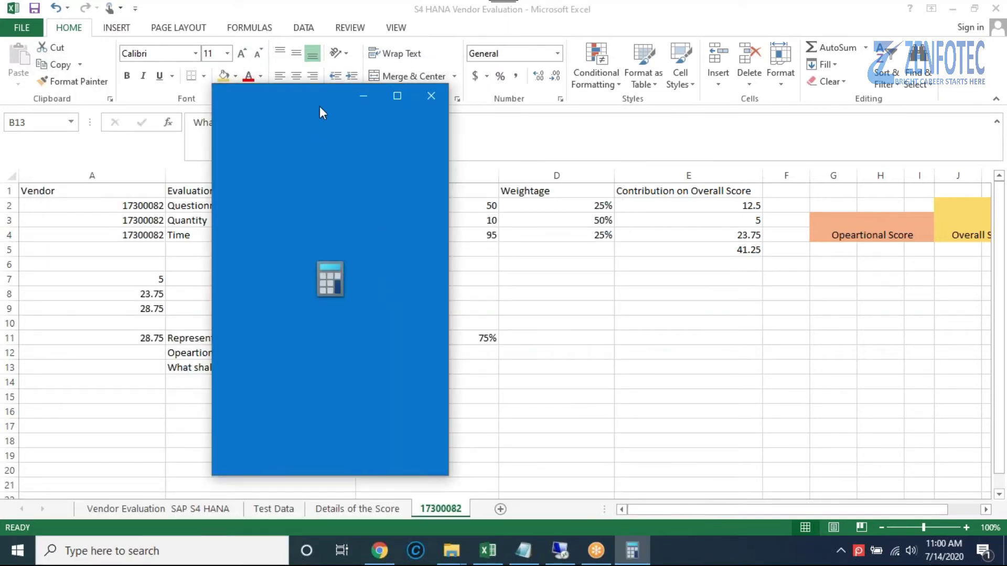
drag(290, 100, 334, 111)
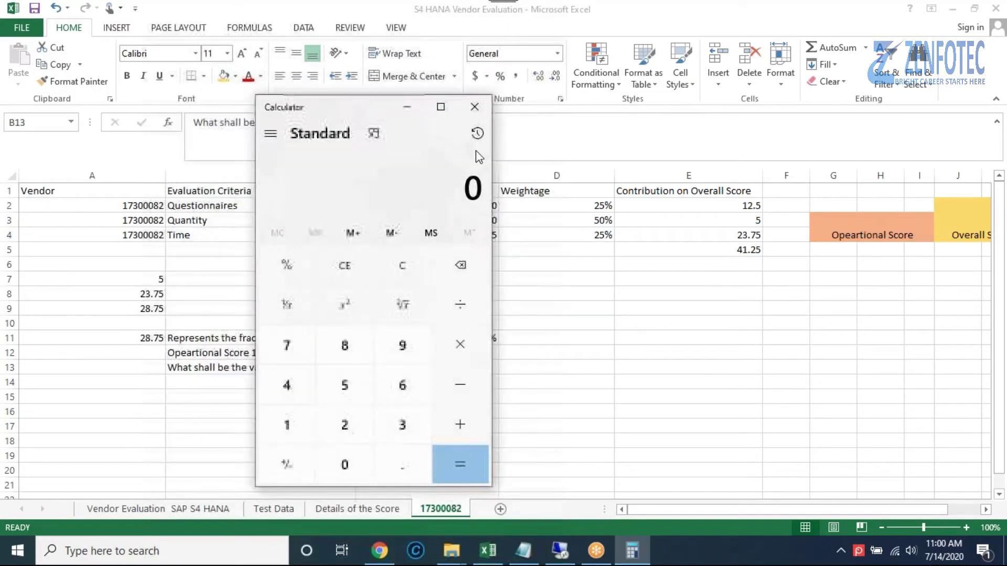
drag(476, 150, 519, 128)
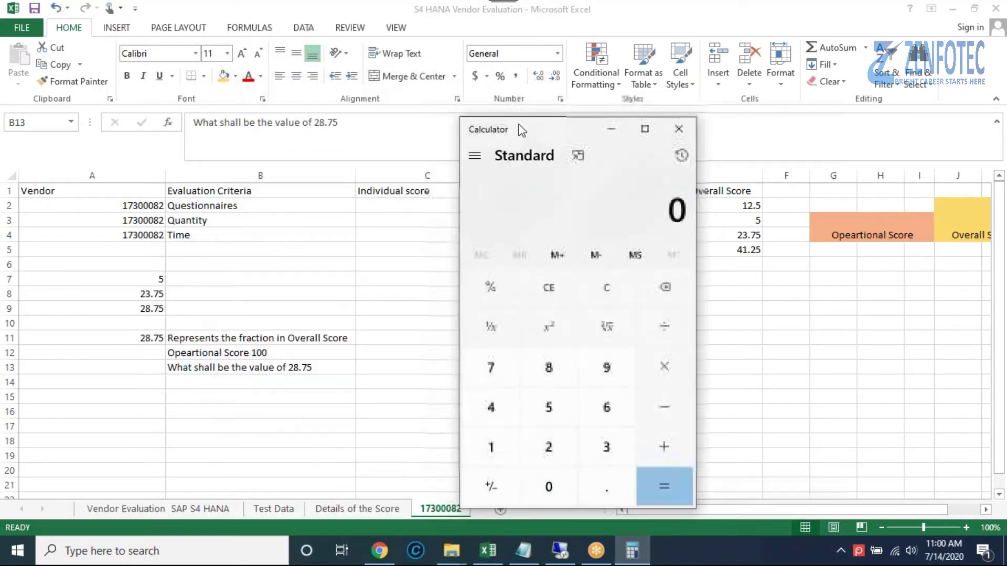
- Divide 28.75 by 75 in the calculator
click(550, 445)
click(550, 379)
click(608, 493)
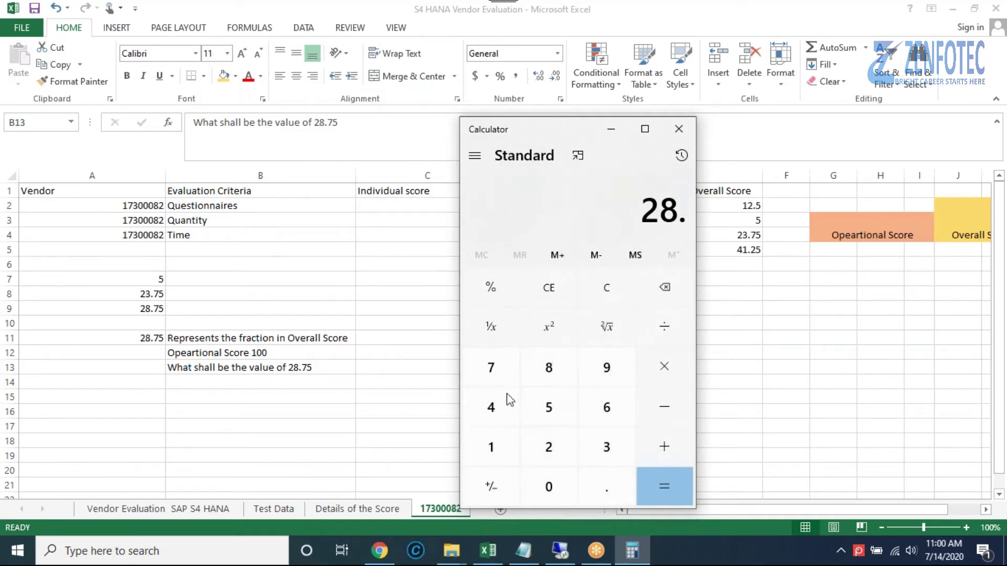
click(501, 378)
click(540, 407)
click(670, 335)
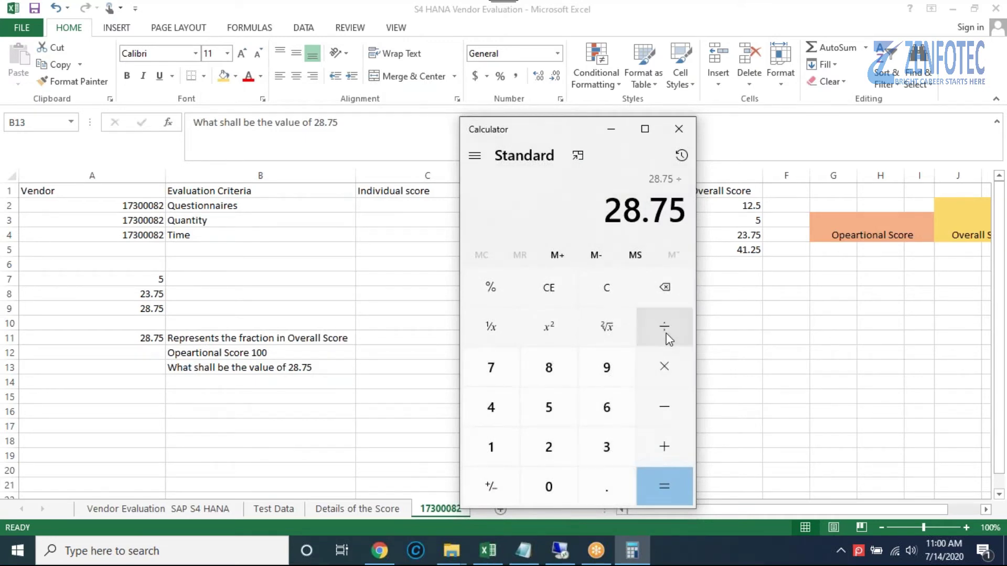
click(507, 381)
click(551, 425)
click(675, 498)
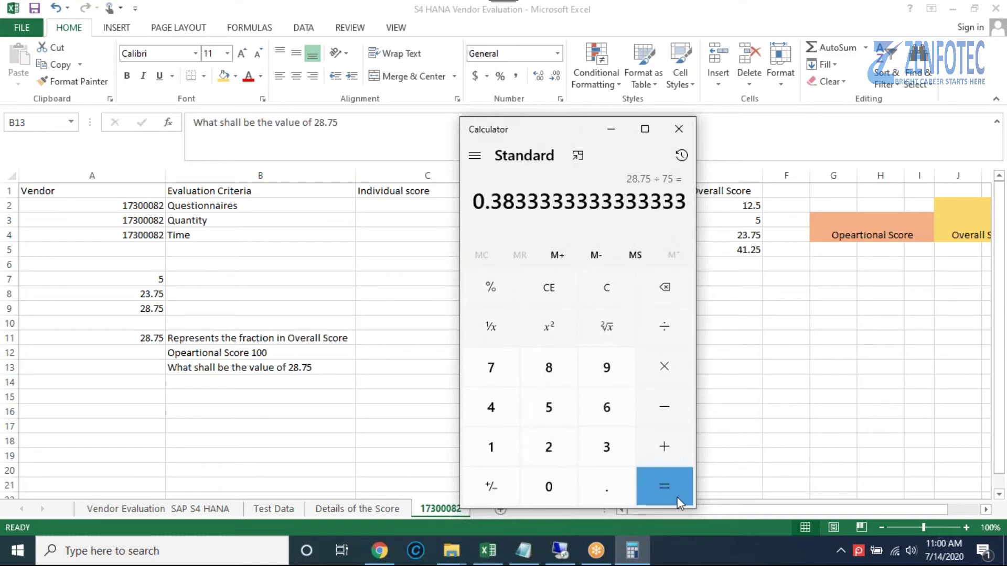
- Multiply the quotient by 100 and minimize the calculator to return to the worksheet
click(666, 374)
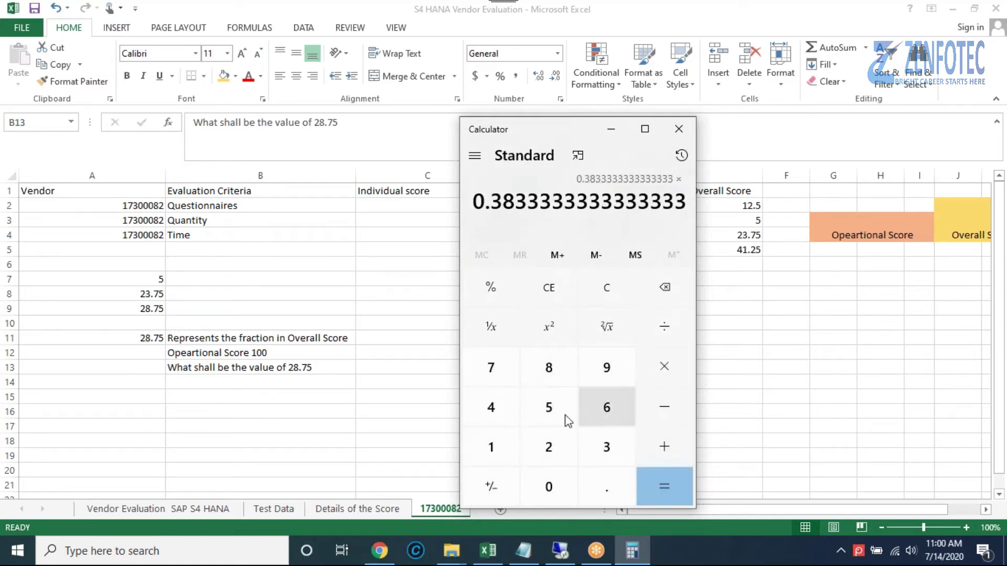
click(498, 449)
double_click(545, 485)
click(662, 478)
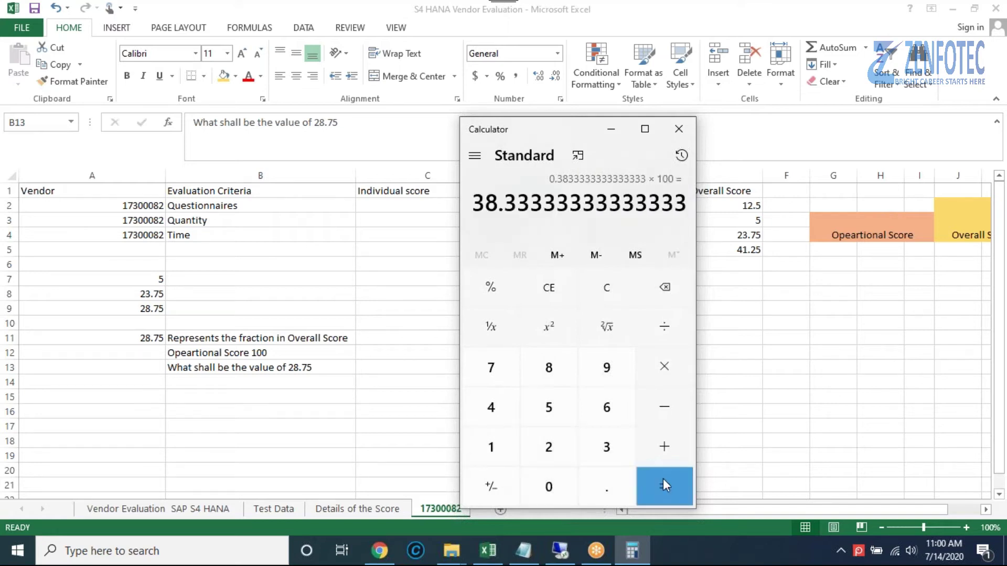
click(611, 129)
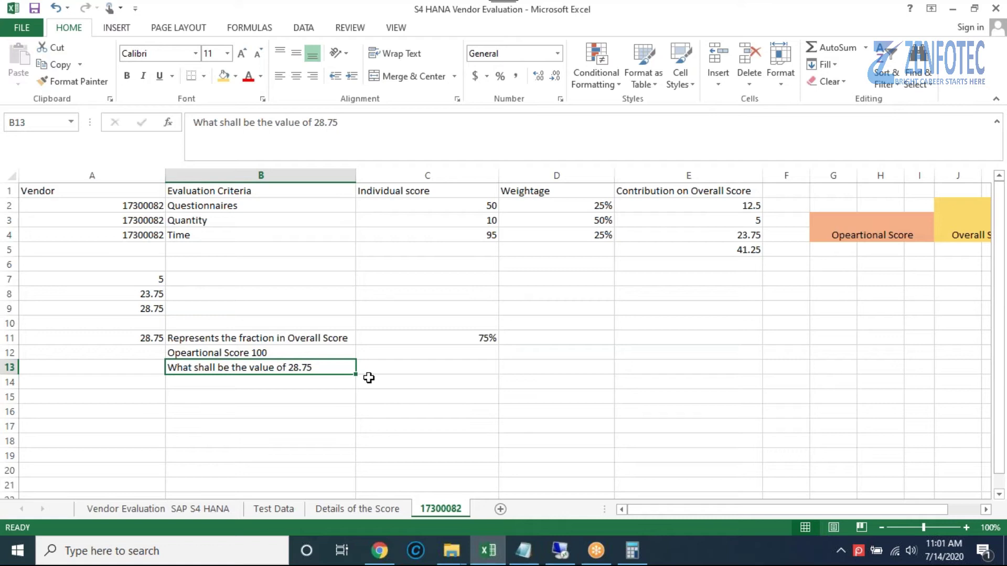
- Recheck the calculator result and enter 38.33 in C13 beside the question about 28.75
click(254, 386)
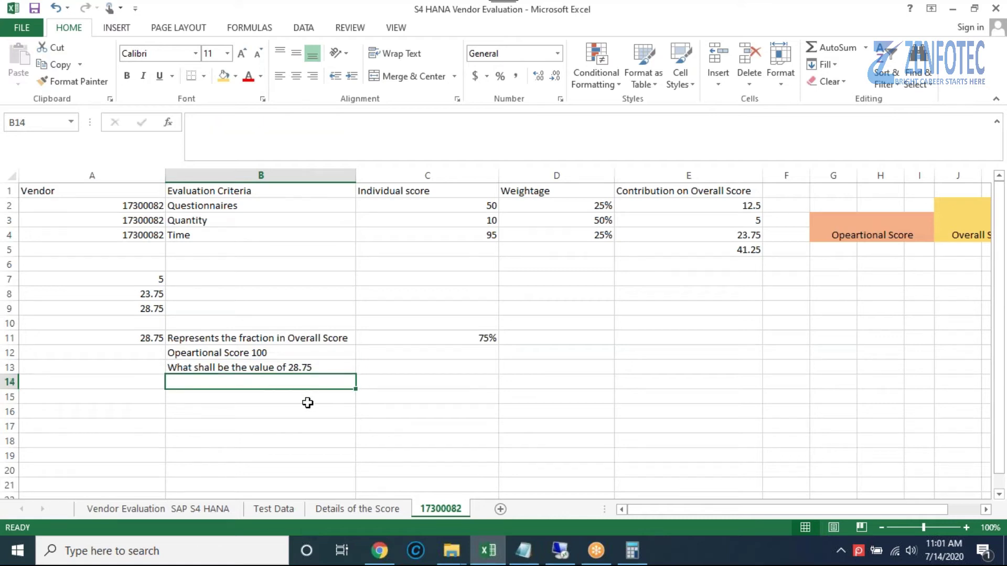
click(631, 550)
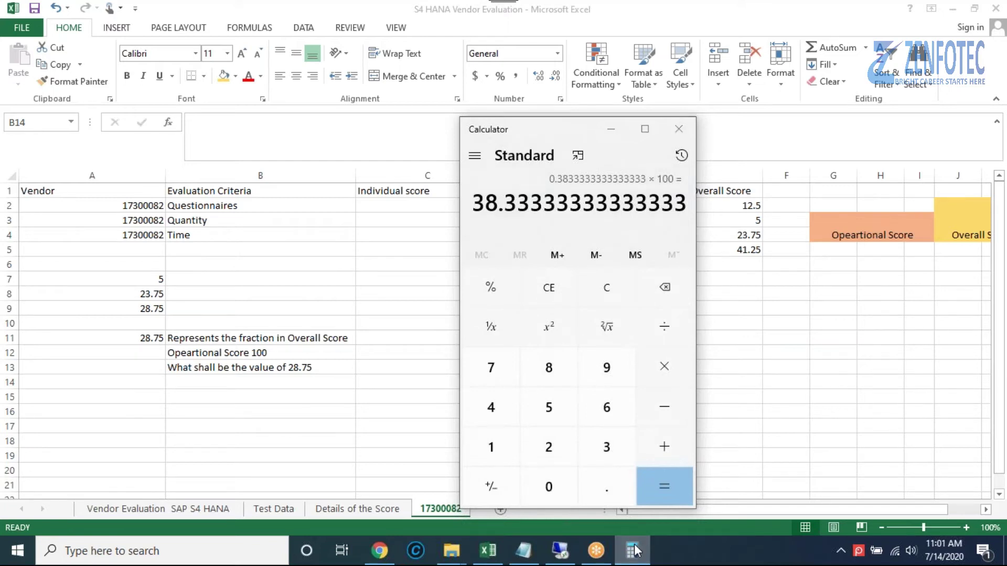
click(634, 549)
click(635, 549)
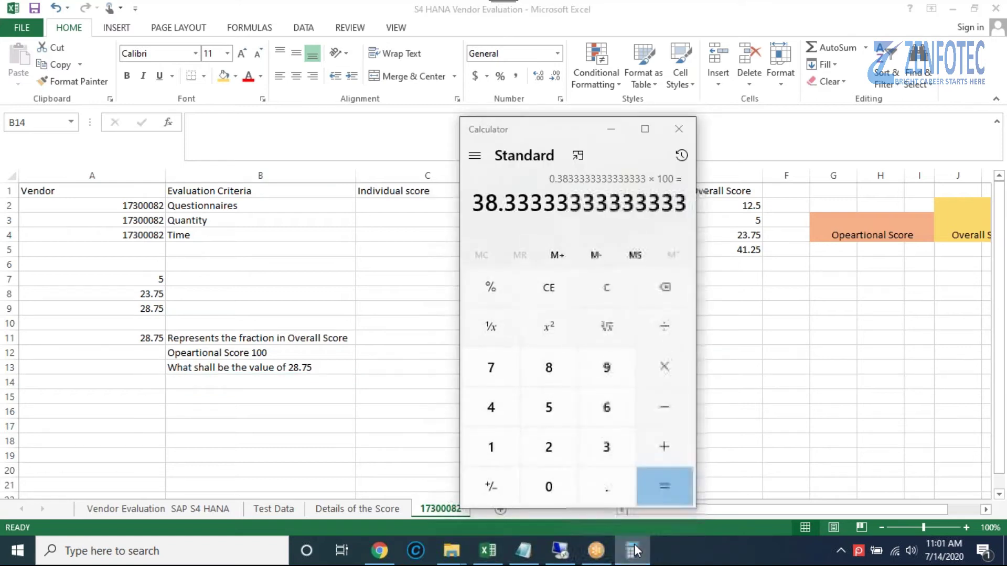
click(635, 549)
click(413, 371)
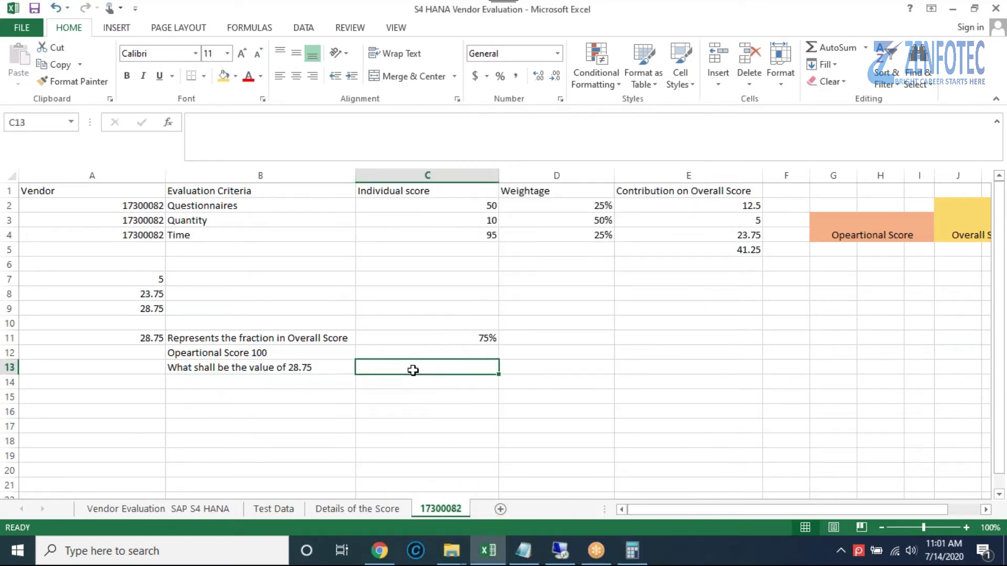
text(38.33)
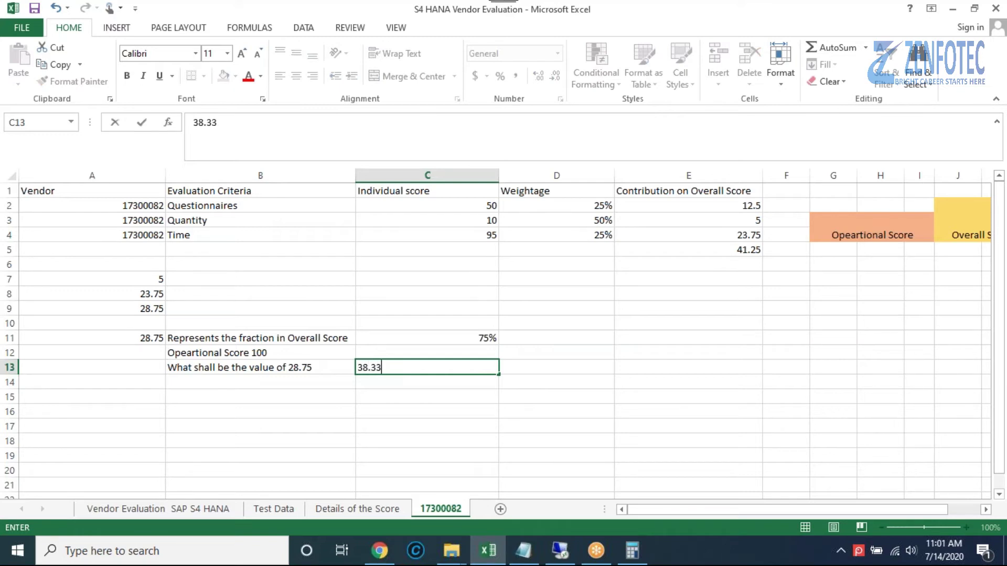
click(560, 366)
- Try to copy the whole merged Opeartional Score heading cell to D13, and undo the paste
click(829, 234)
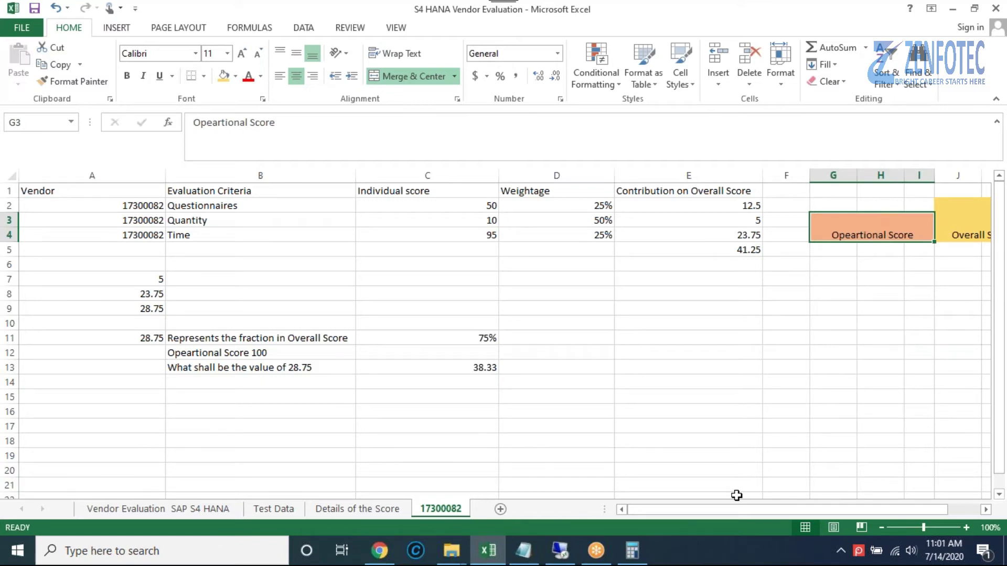
key(ctrl+c)
click(546, 366)
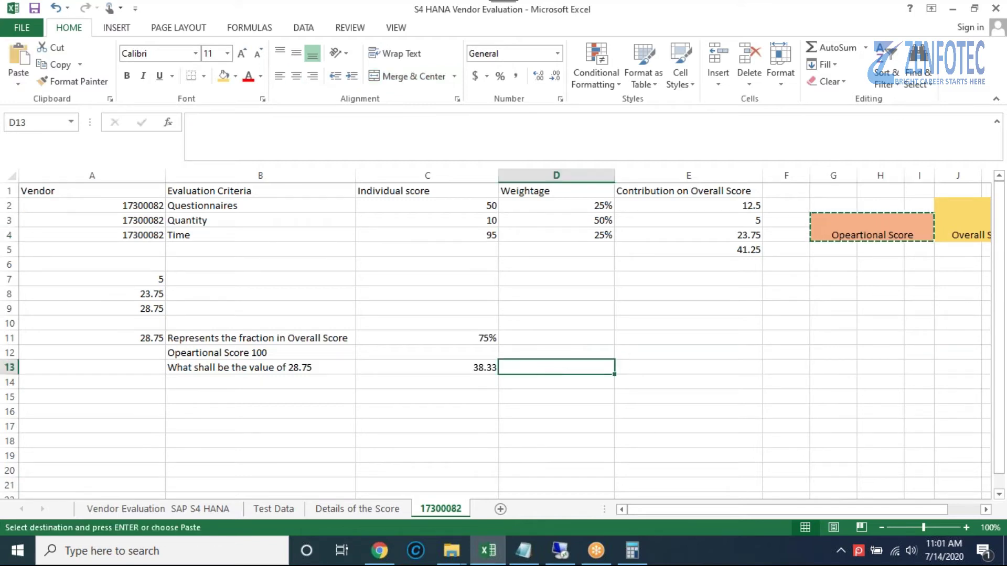
key(ctrl+v)
click(602, 419)
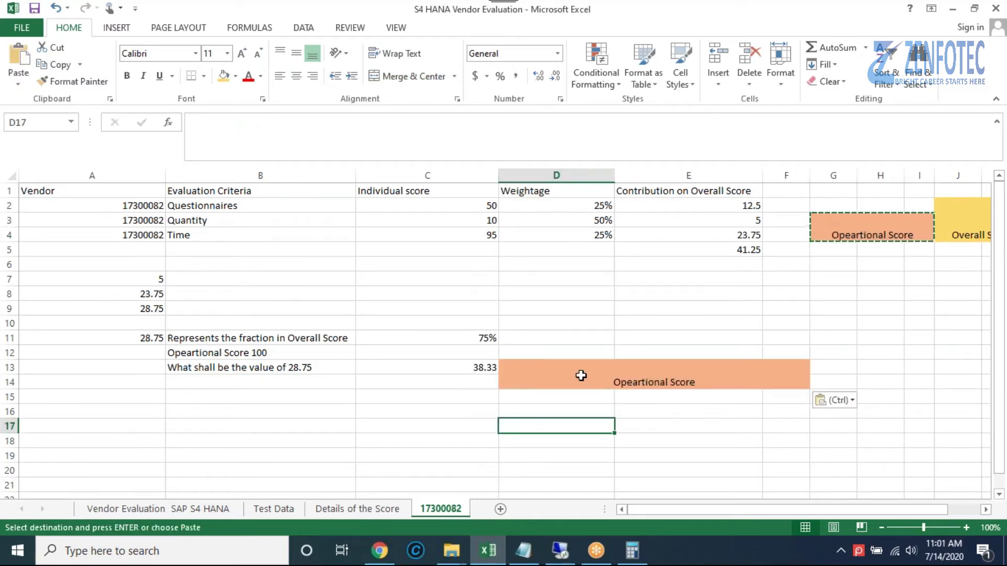
key(ctrl+z)
click(553, 366)
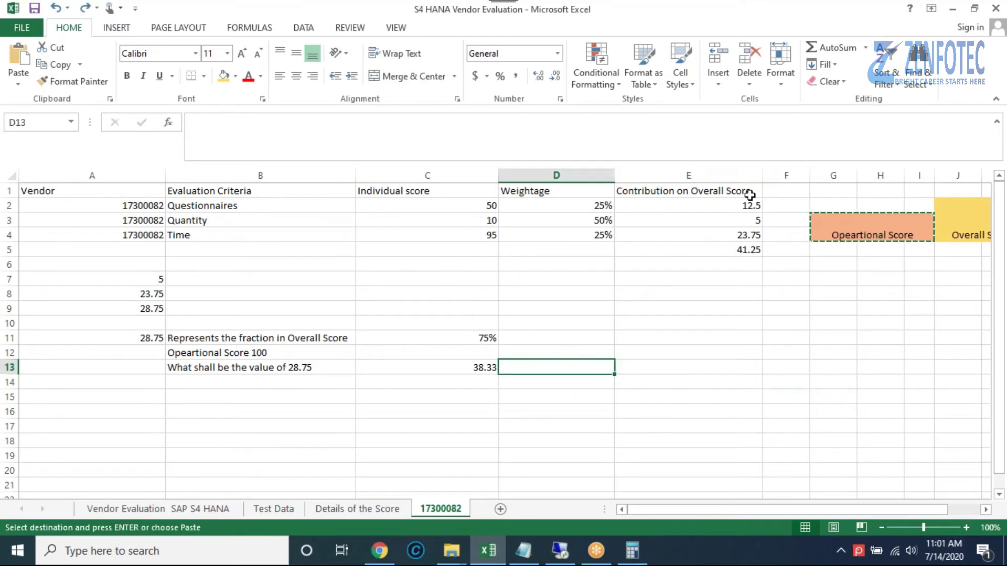
click(870, 349)
key(Escape)
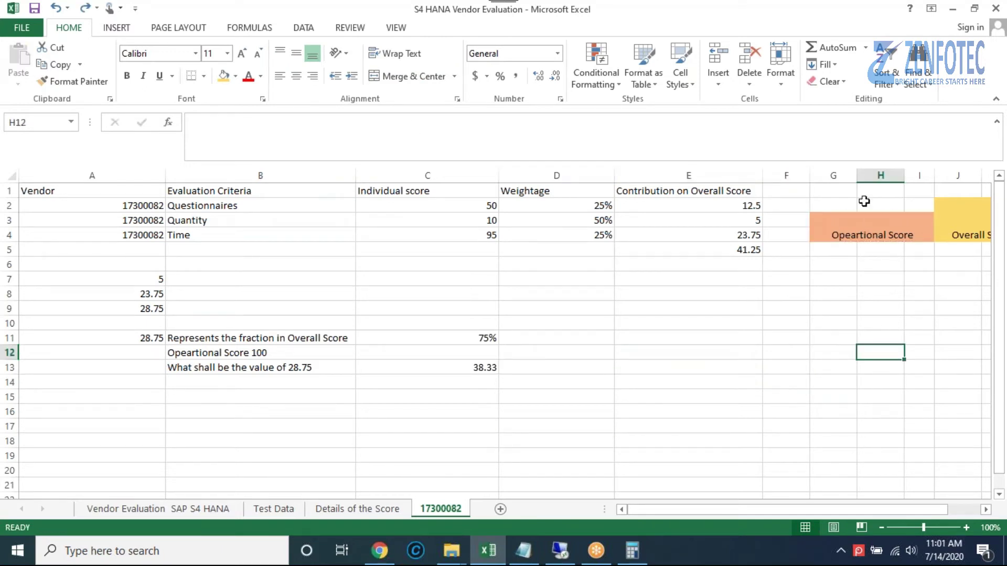
- Copy only the text of the Opeartional Score heading into D13, beside the 38.33 value
click(876, 234)
drag(297, 124, 193, 126)
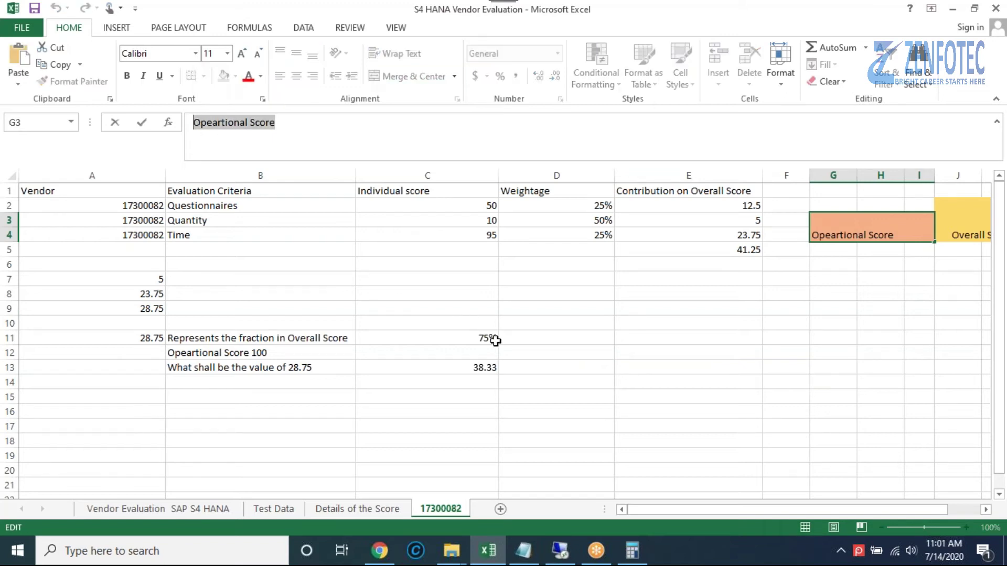
click(514, 366)
key(ctrl+v)
click(619, 367)
click(573, 369)
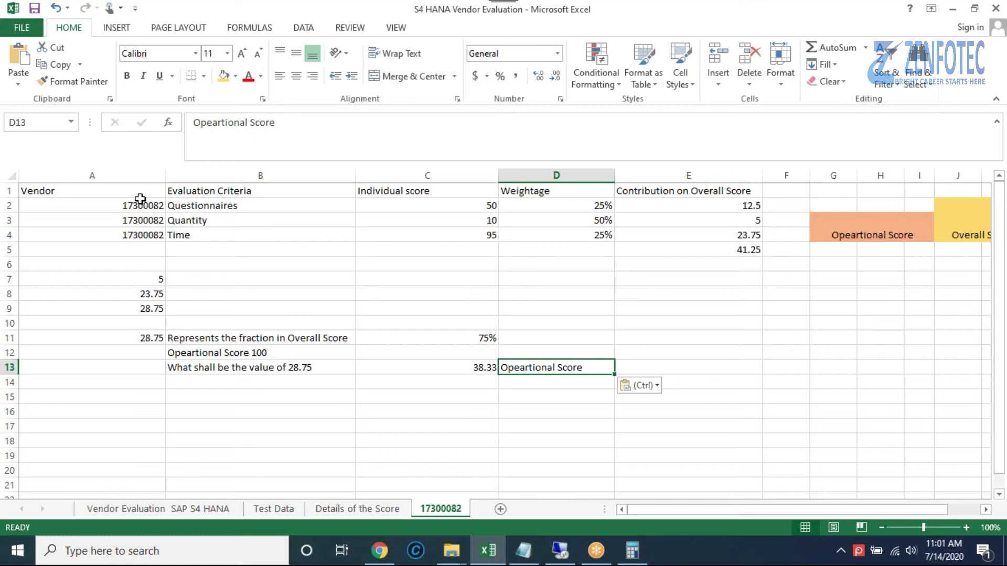
- Select the app name "Operational Supplier Evaluation" in A35 of the Vendor Evaluation SAP S4 HANA sheet for copying
click(839, 231)
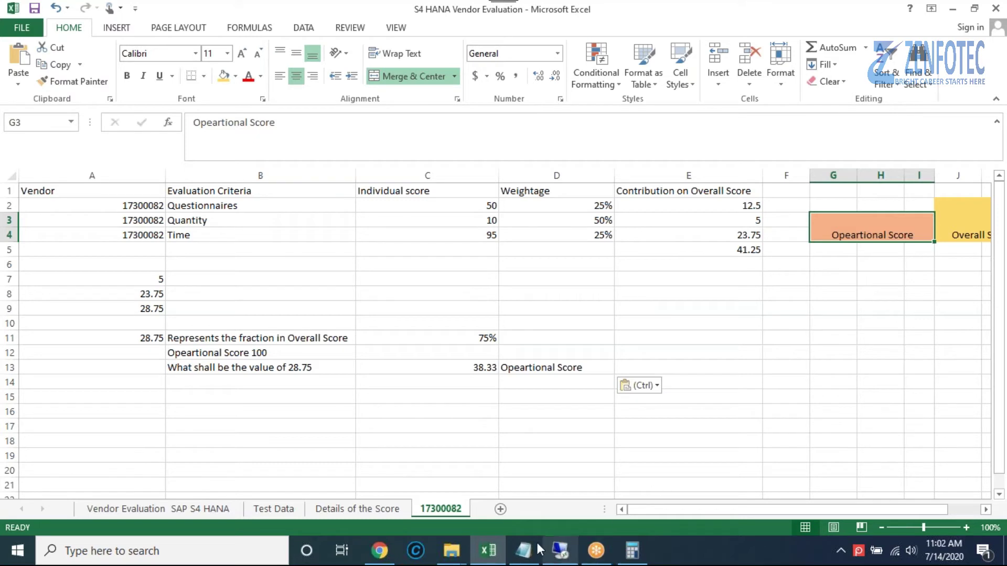
click(234, 509)
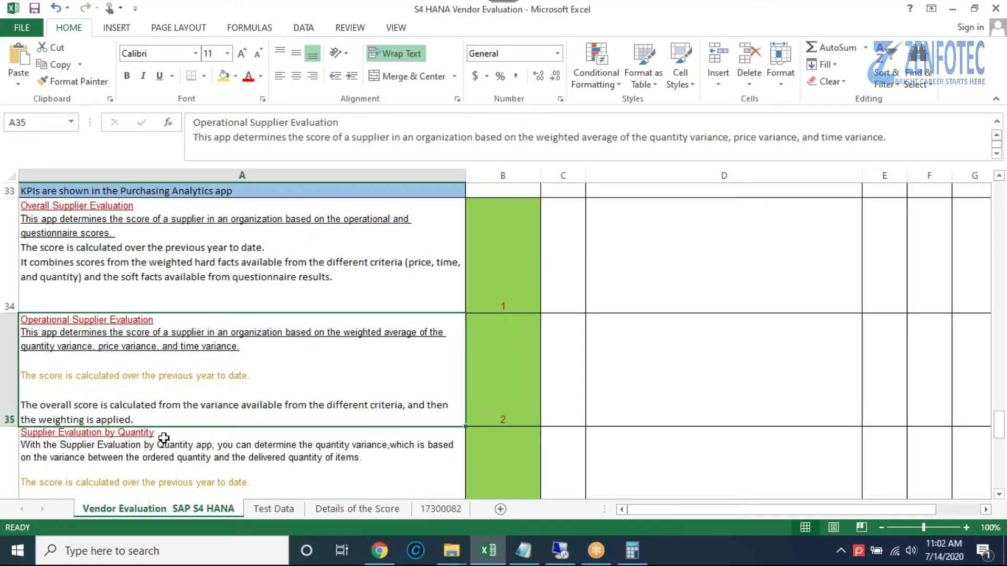
double_click(158, 320)
drag(154, 320, 21, 314)
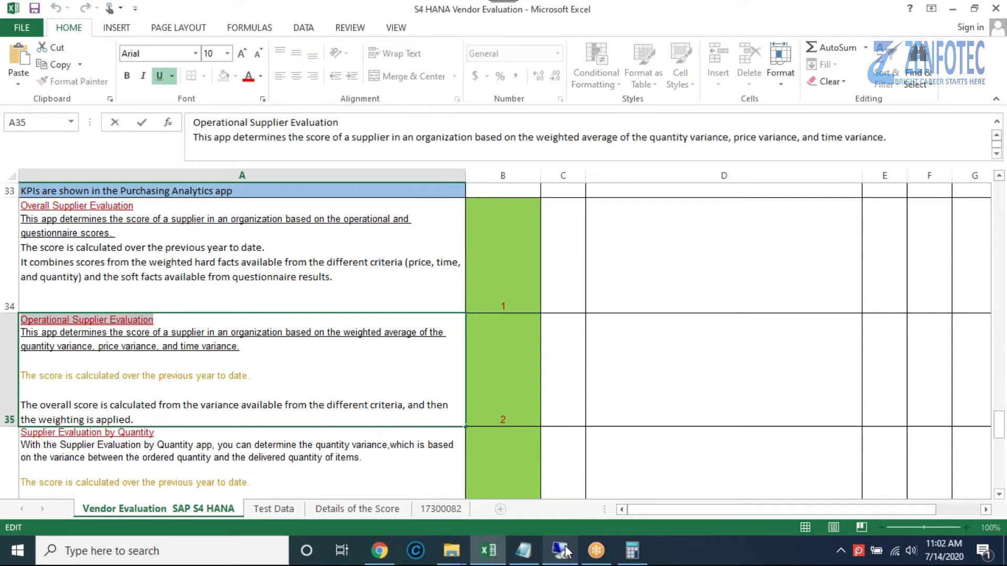
- Switch to the SAP remote session, search for "Operational Supplier Evaluation" and open its Score and Variance app
mouse_move(561, 551)
click(576, 509)
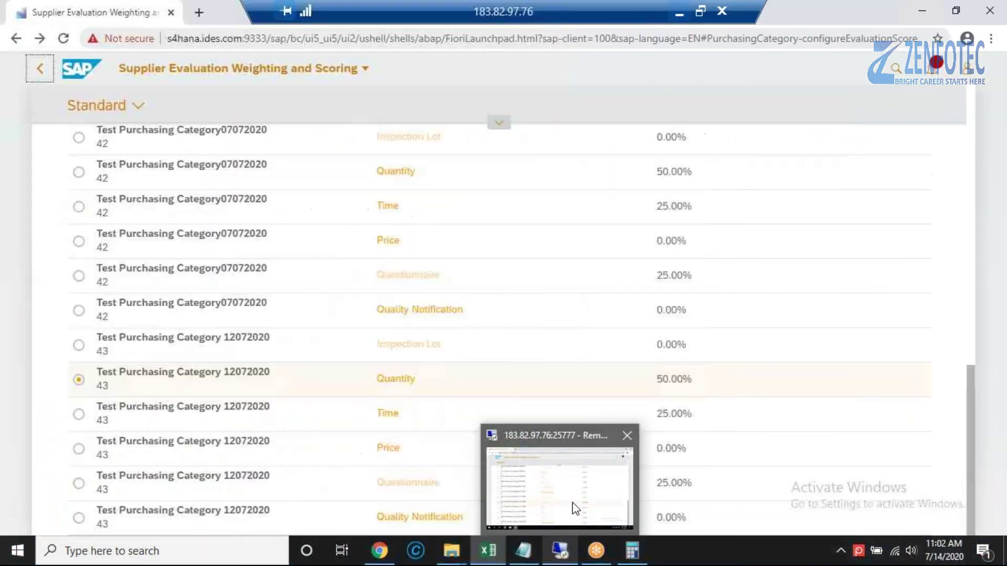
click(894, 71)
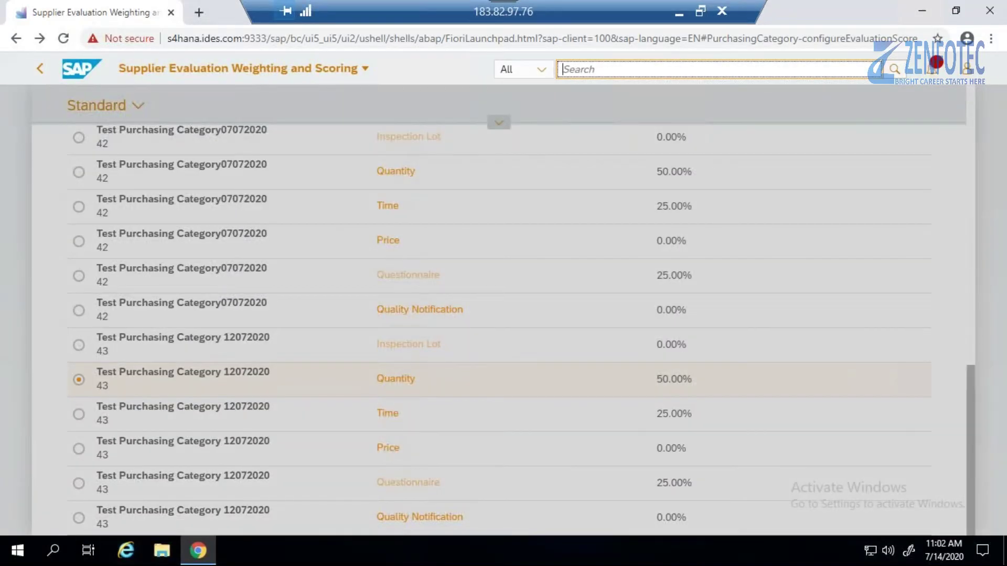
key(ctrl+v)
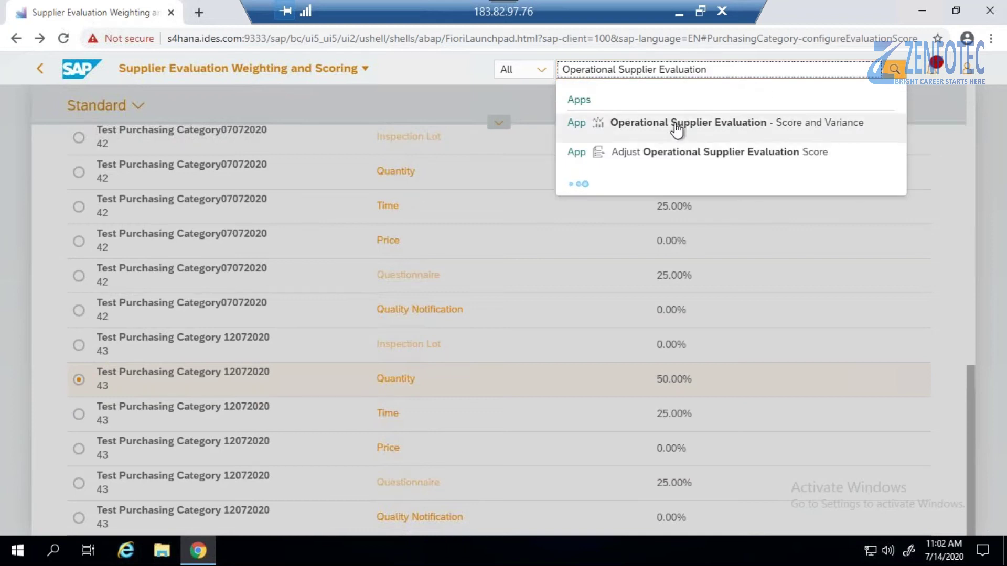
click(677, 126)
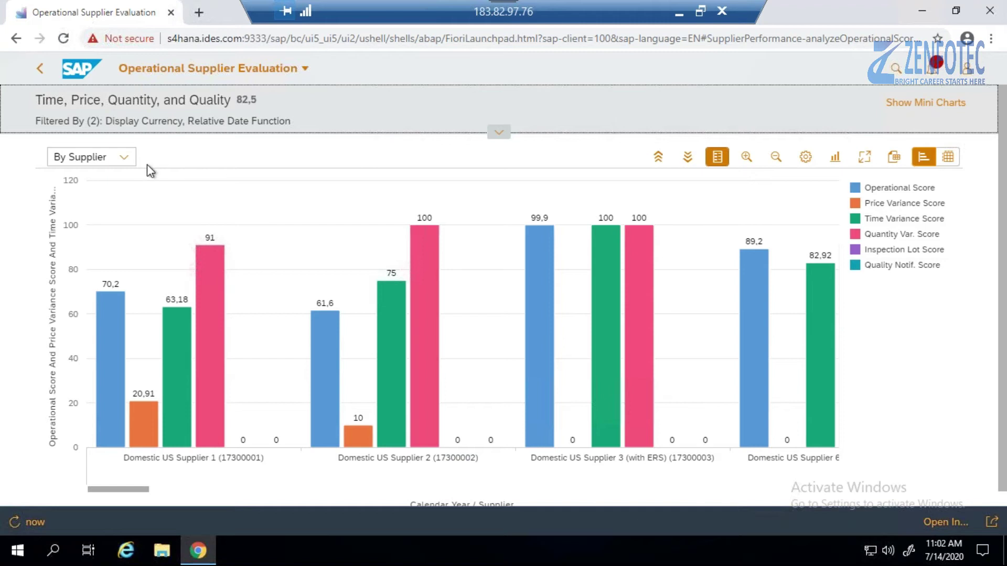
- Expand the filter area of Operational Supplier Evaluation and set the display currency to USD
click(499, 133)
click(182, 169)
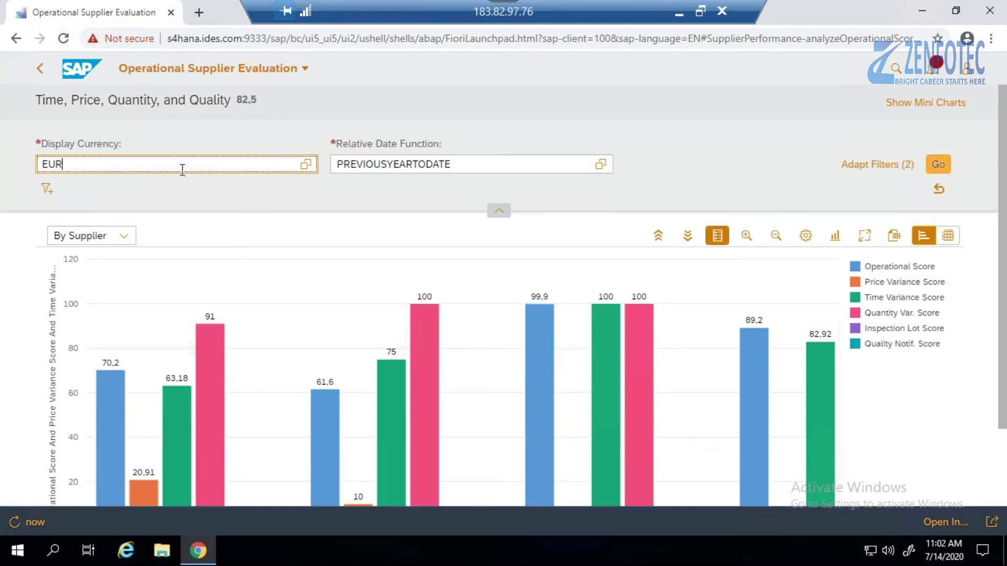
key(BackSpace)
key(BackSpace)
key(BackSpace)
text(usd)
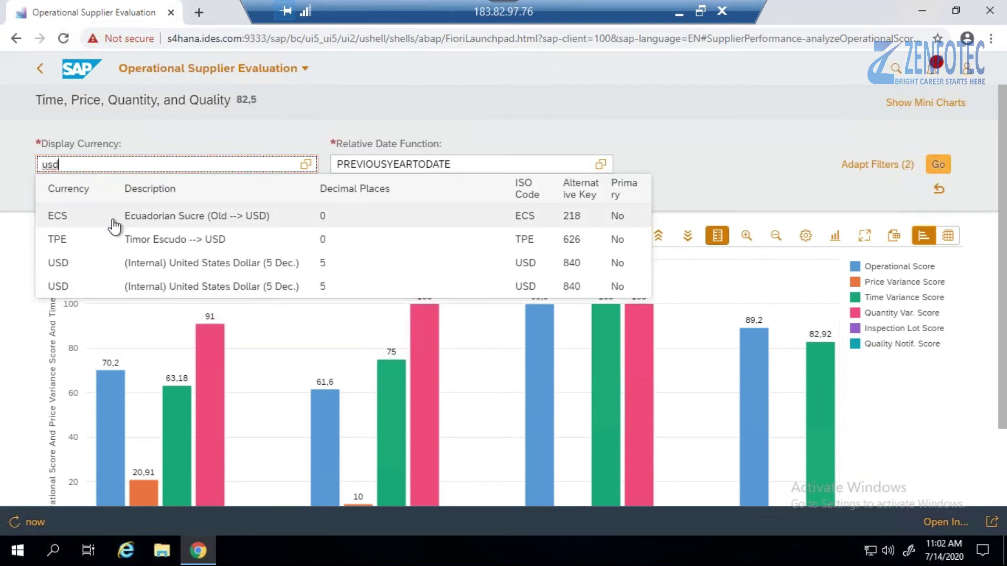
click(97, 265)
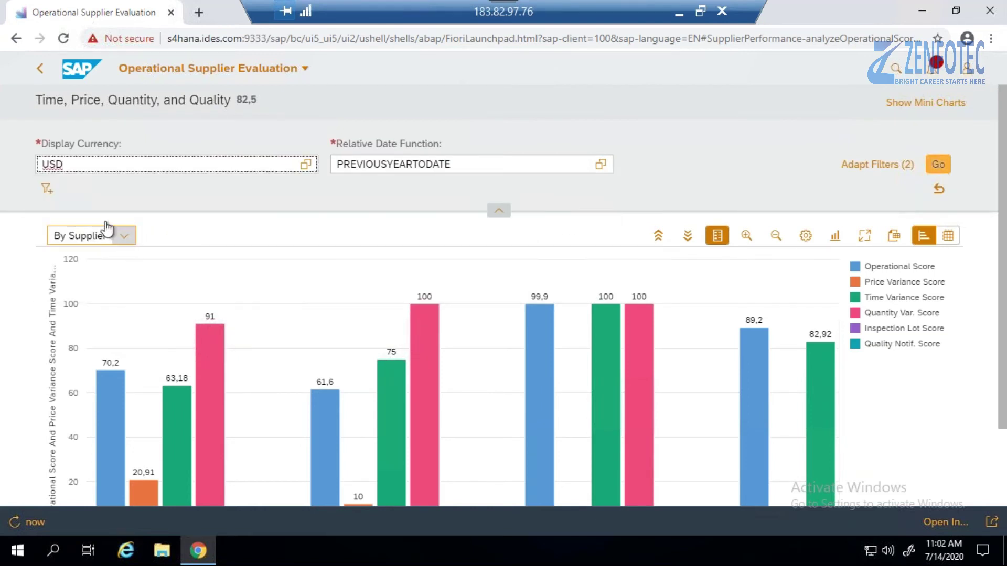
- Add a further filter to the evaluation and open the list of values for Supplier
click(46, 196)
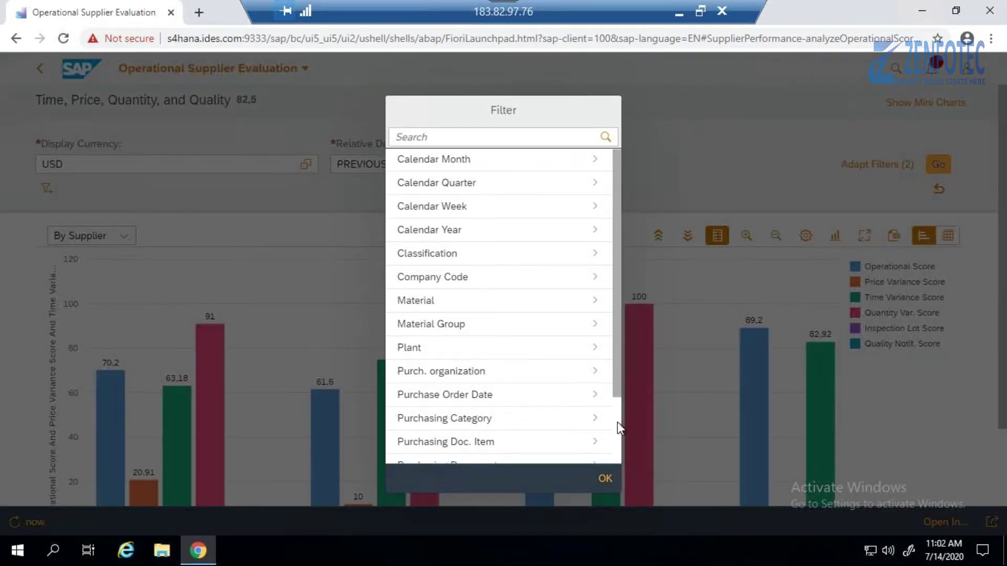
drag(615, 403, 619, 458)
click(580, 433)
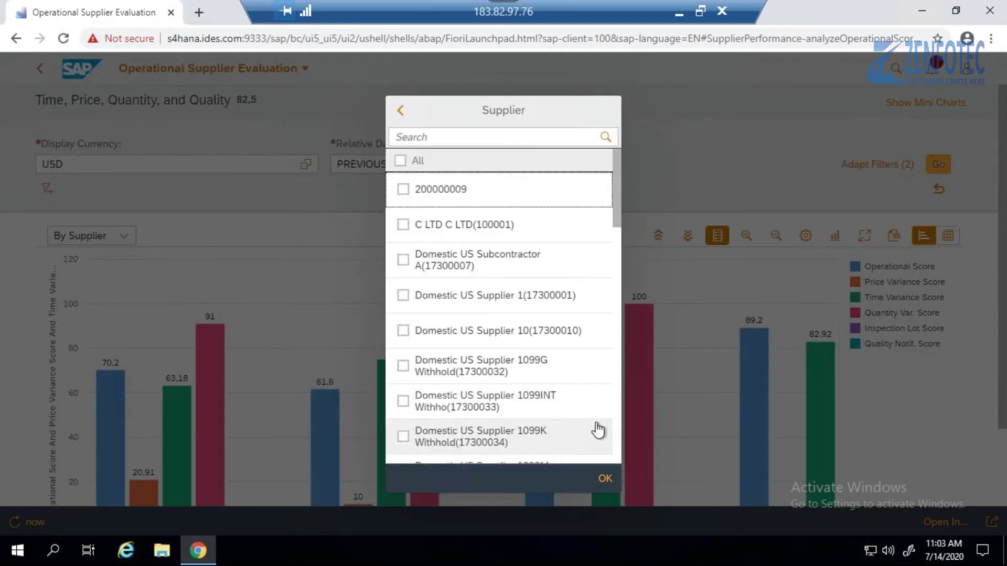
- Switch to the Excel workbook and copy the vendor number from A2 of the vendor's score sheet
click(685, 15)
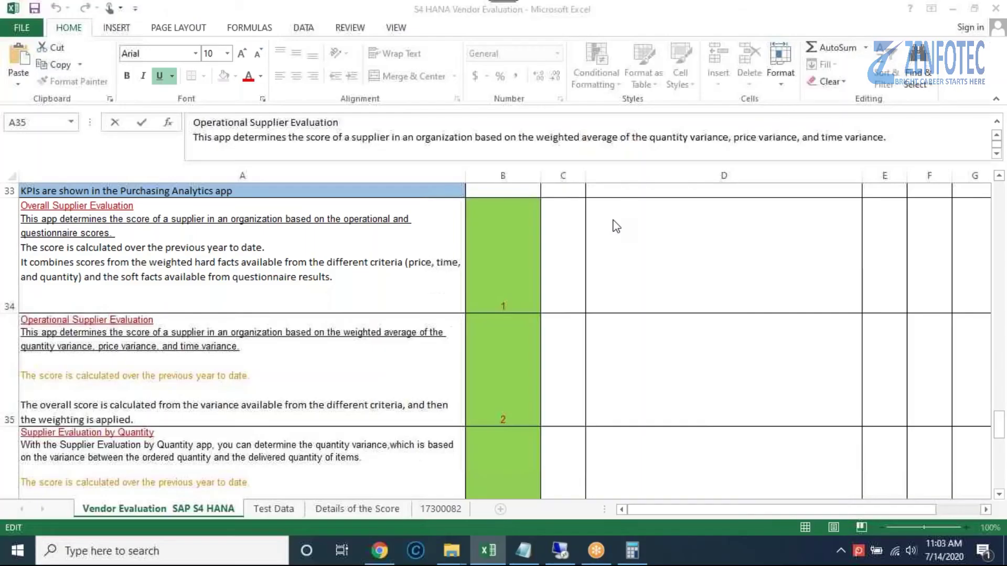
click(419, 512)
click(155, 211)
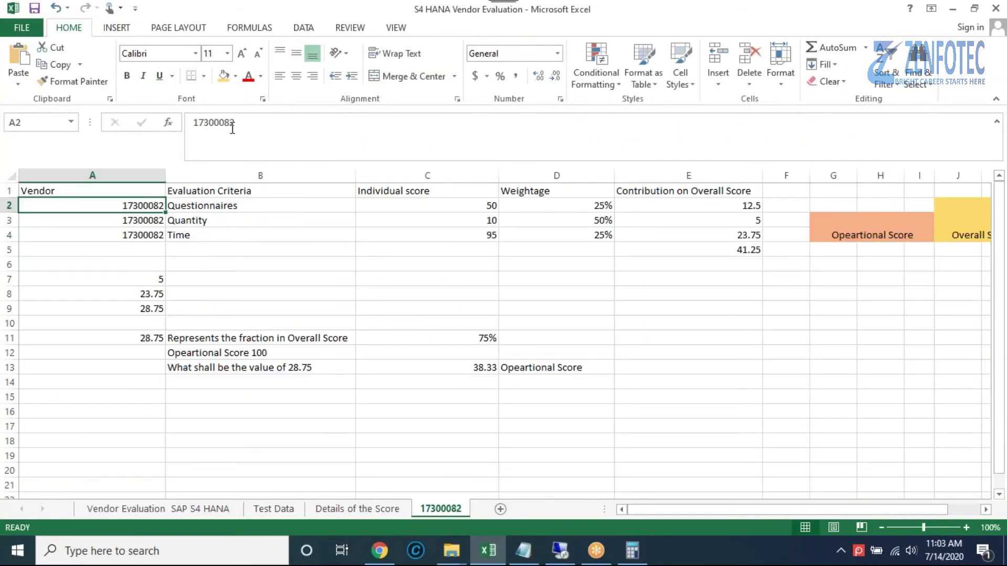
click(206, 119)
double_click(206, 118)
key(ctrl+c)
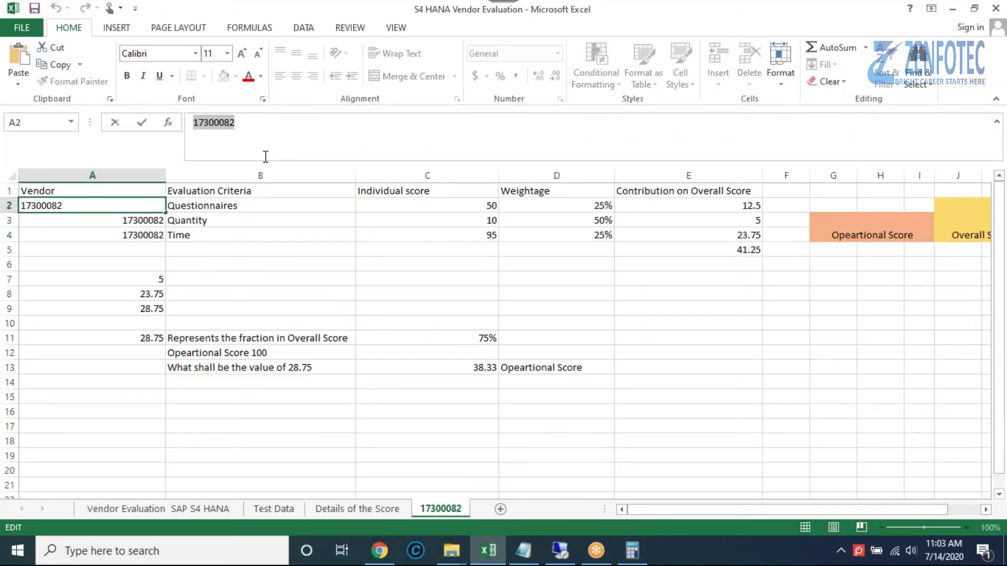
- Back in SAP, find the copied vendor number in the Supplier filter, apply Domestic US Supplier 82 and view its score chart
click(560, 550)
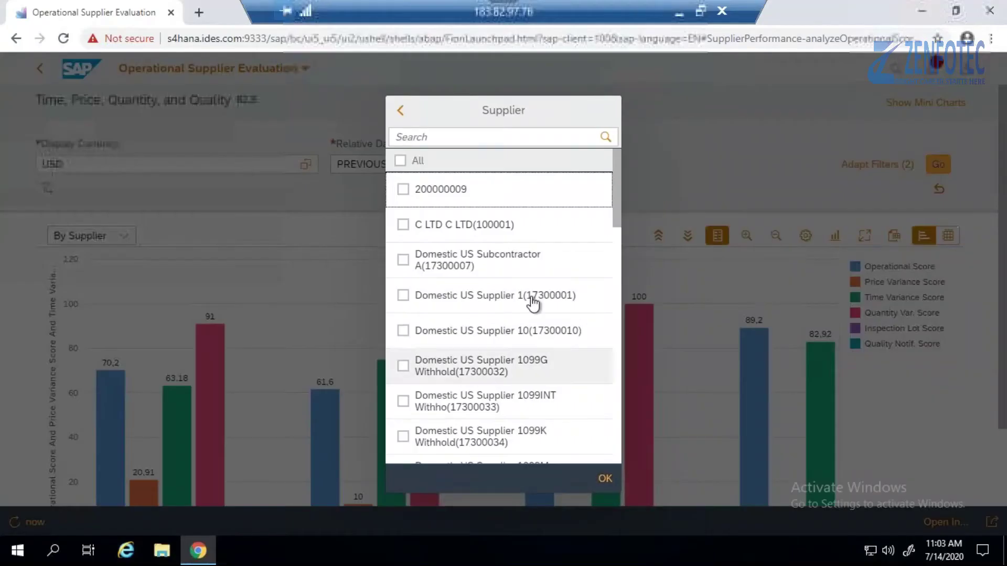
click(473, 137)
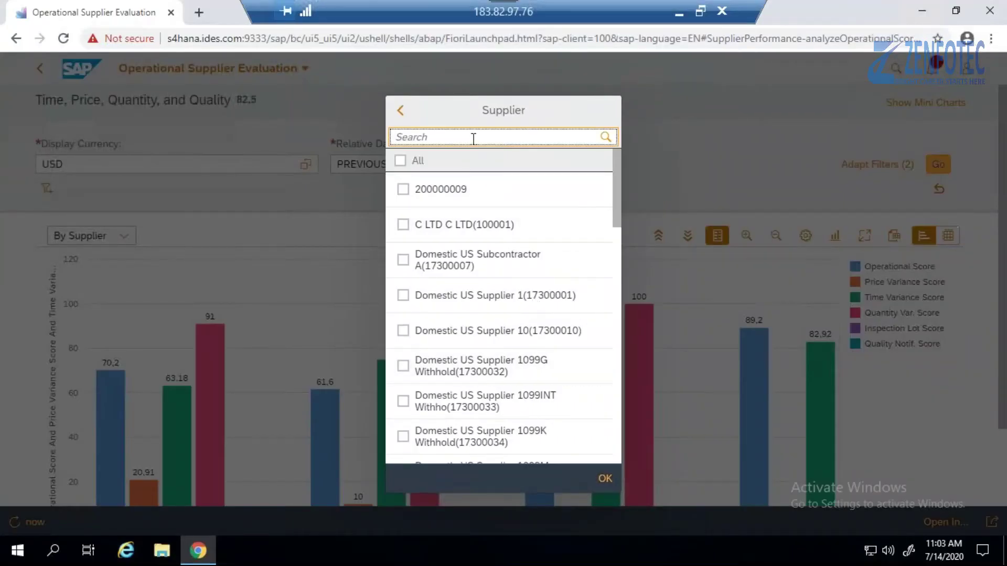
key(ctrl+v)
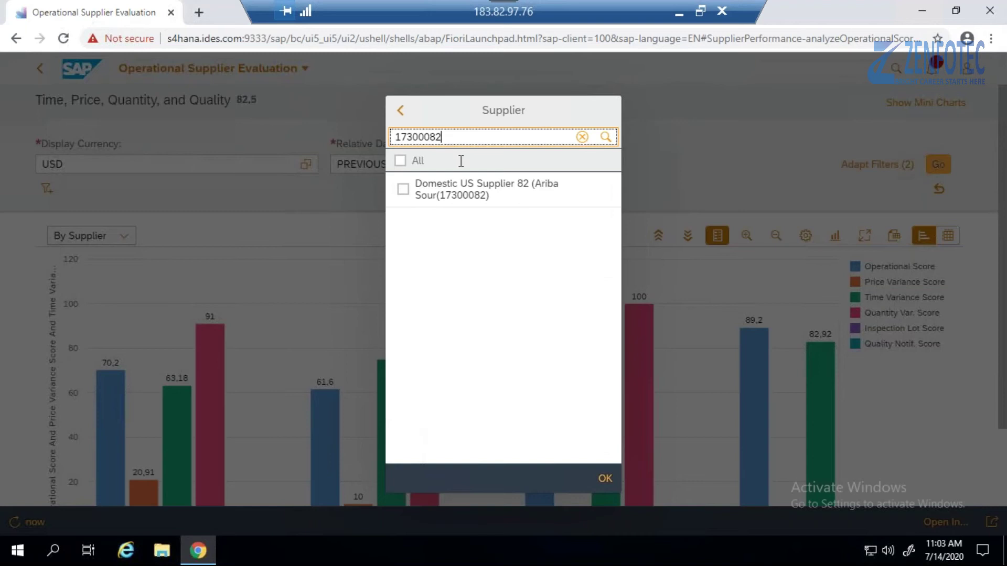
click(403, 190)
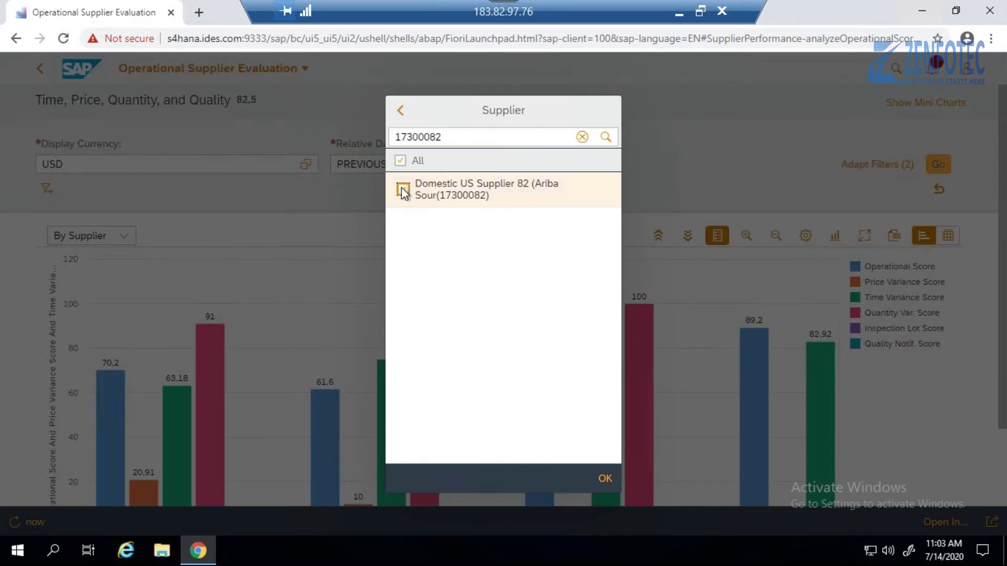
click(606, 480)
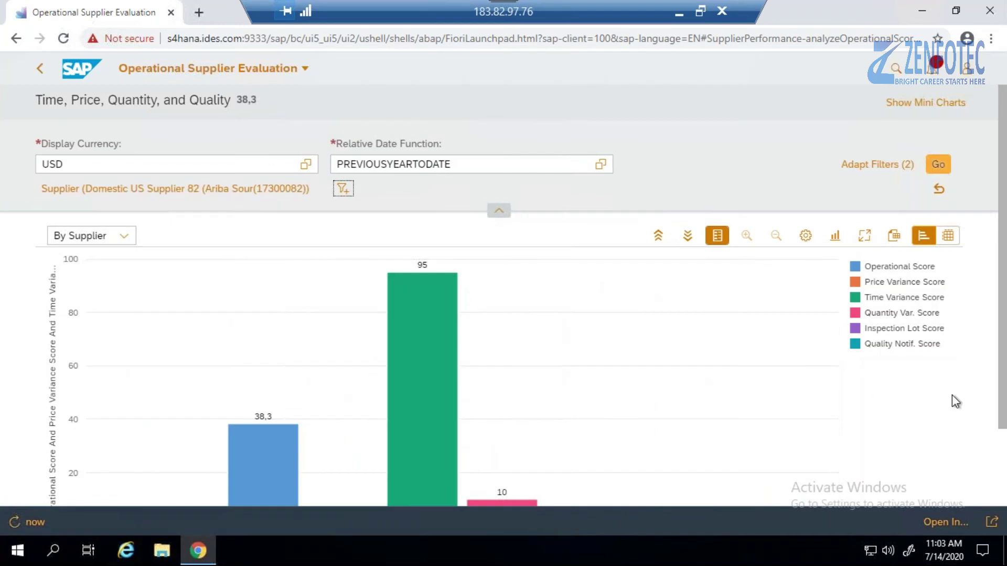
drag(1002, 414, 1001, 442)
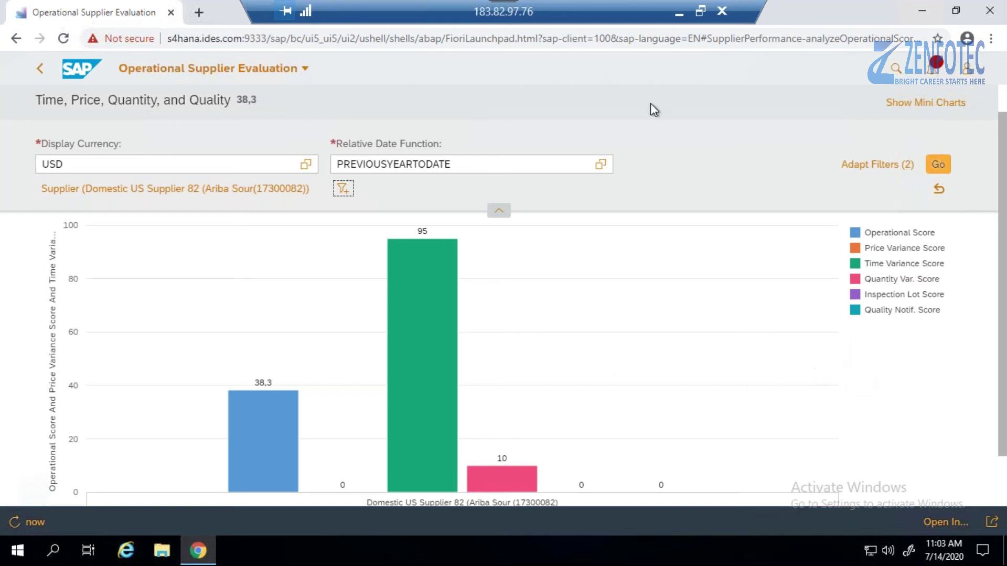
- Return to Excel, review the contributions in E2:E4 and their sum, and enter 41.25 in C14
click(681, 12)
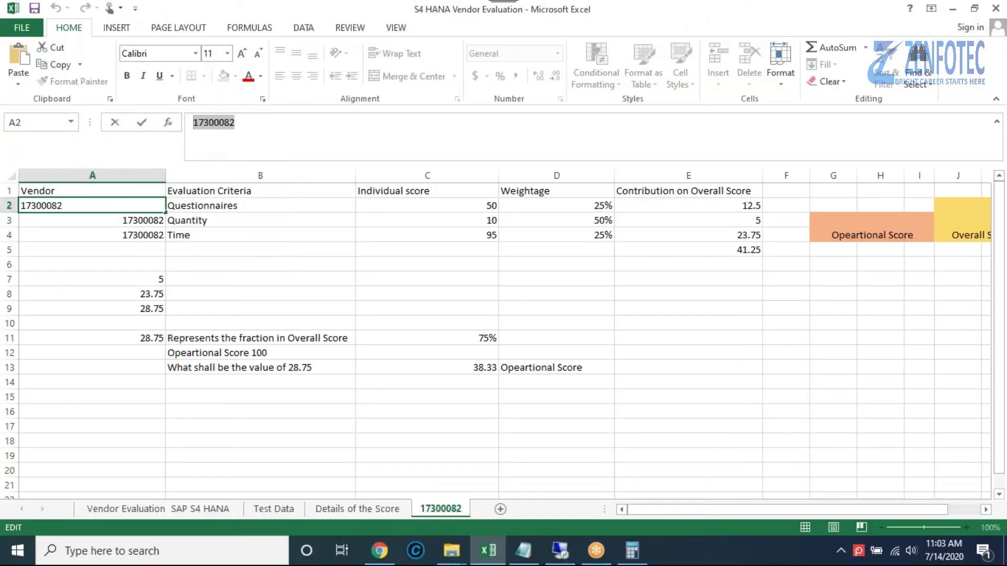
drag(746, 206, 746, 231)
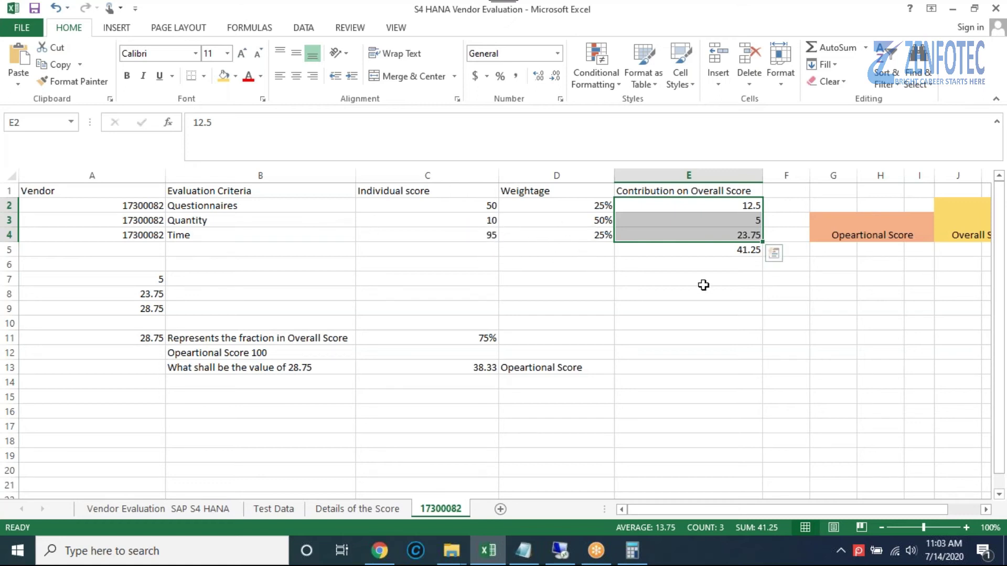
click(742, 254)
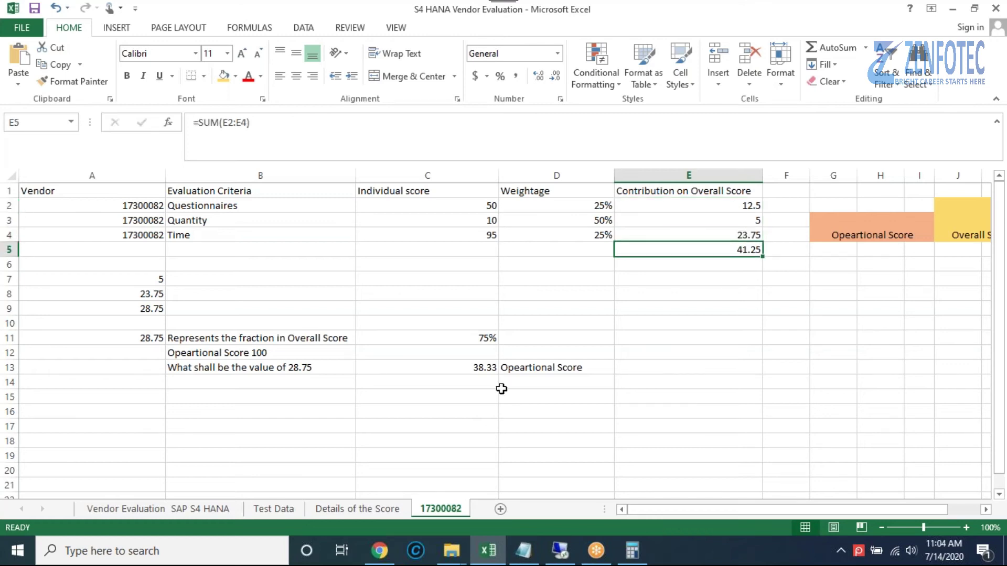
click(476, 367)
click(489, 381)
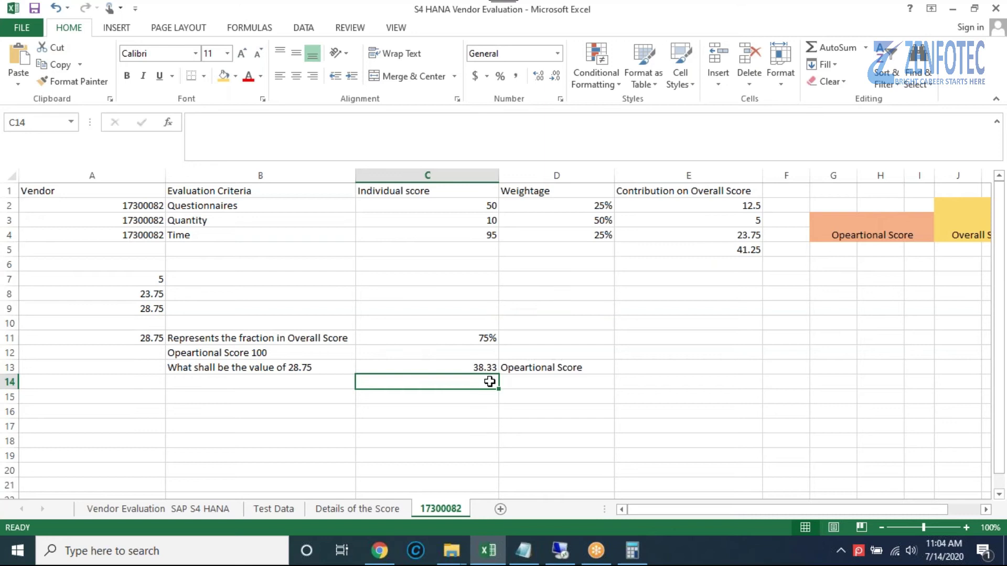
text(41)
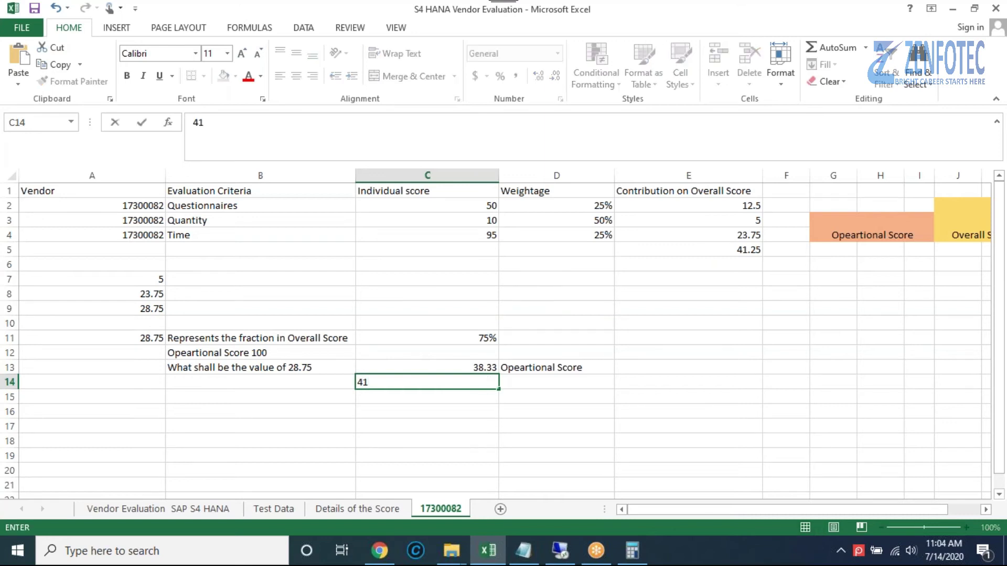
text(.25)
click(537, 378)
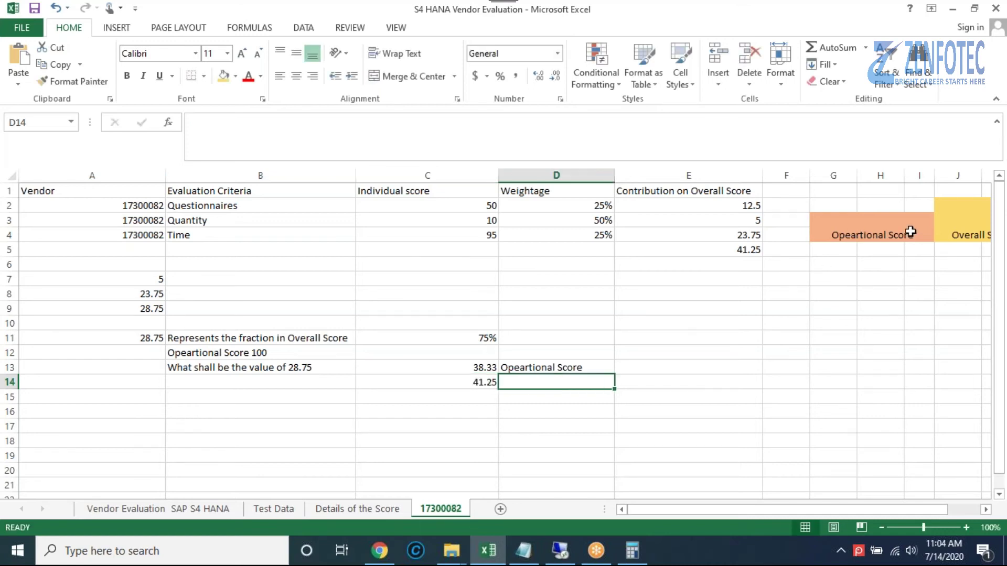
- Copy only the text of the Overall Score heading into D14, beside the 41.25 value
click(972, 230)
drag(253, 124, 193, 124)
key(ctrl+c)
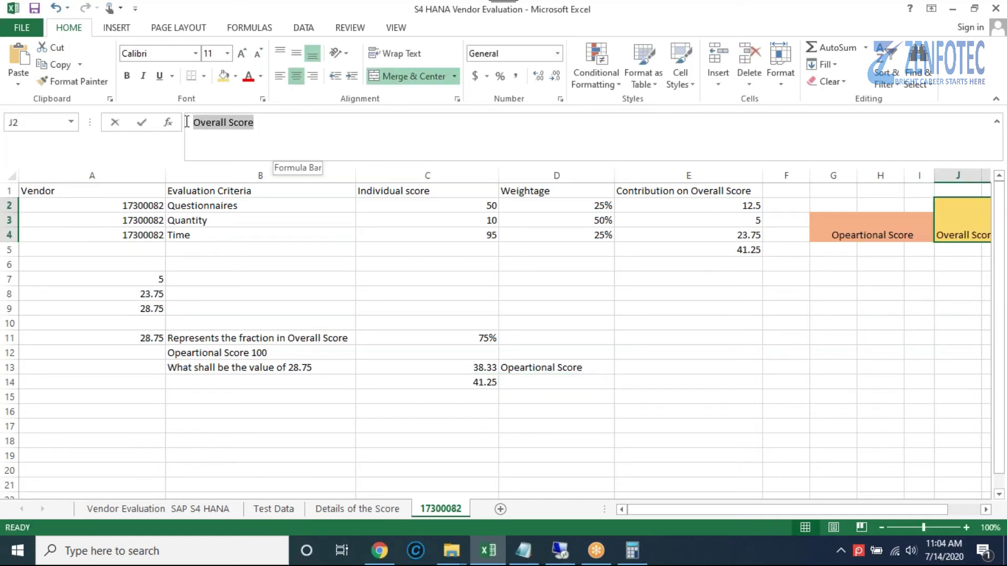
click(513, 382)
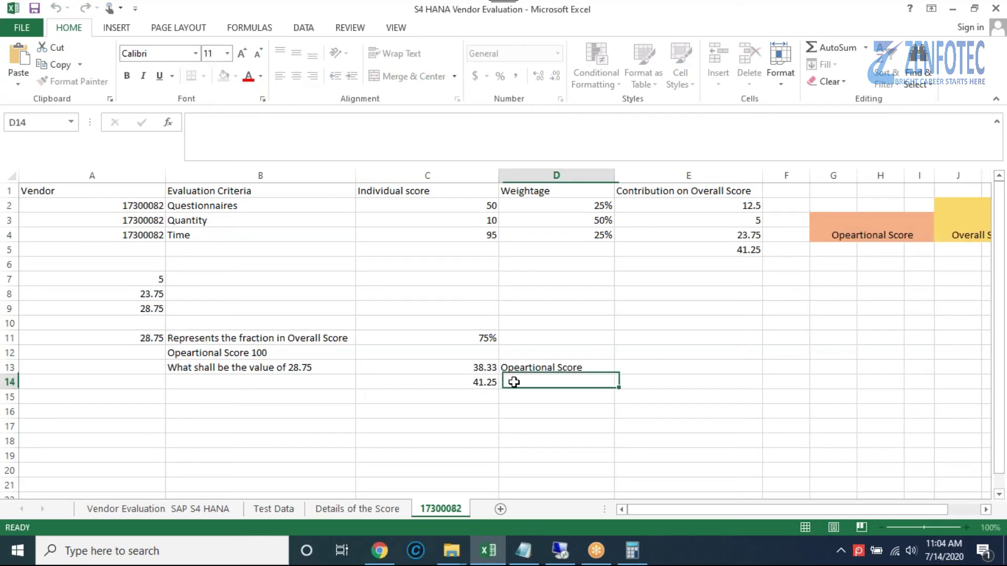
key(ctrl+v)
click(629, 381)
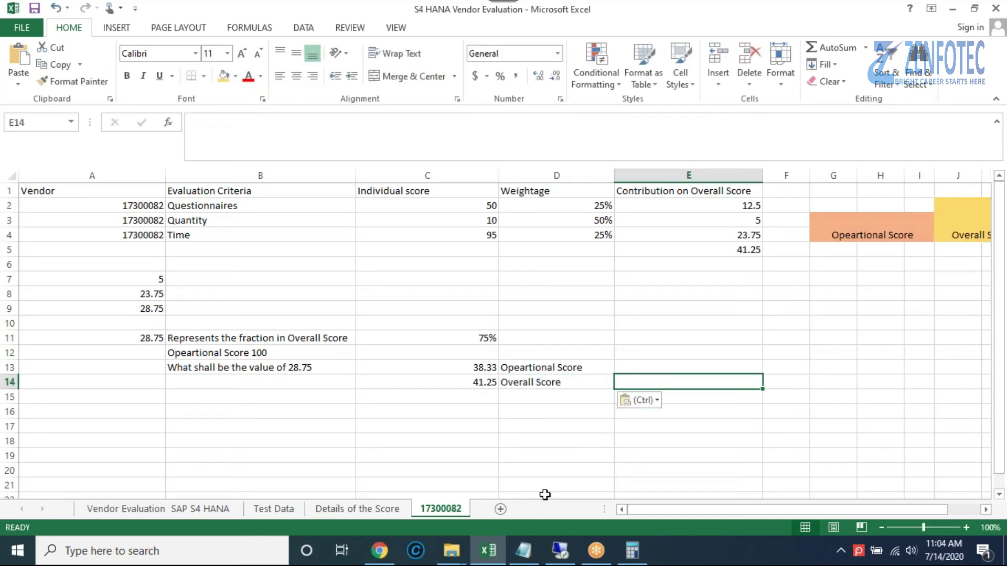
- Switch to SAP, show the mini charts and open the Overall Supplier Evaluation from its mini chart
click(561, 550)
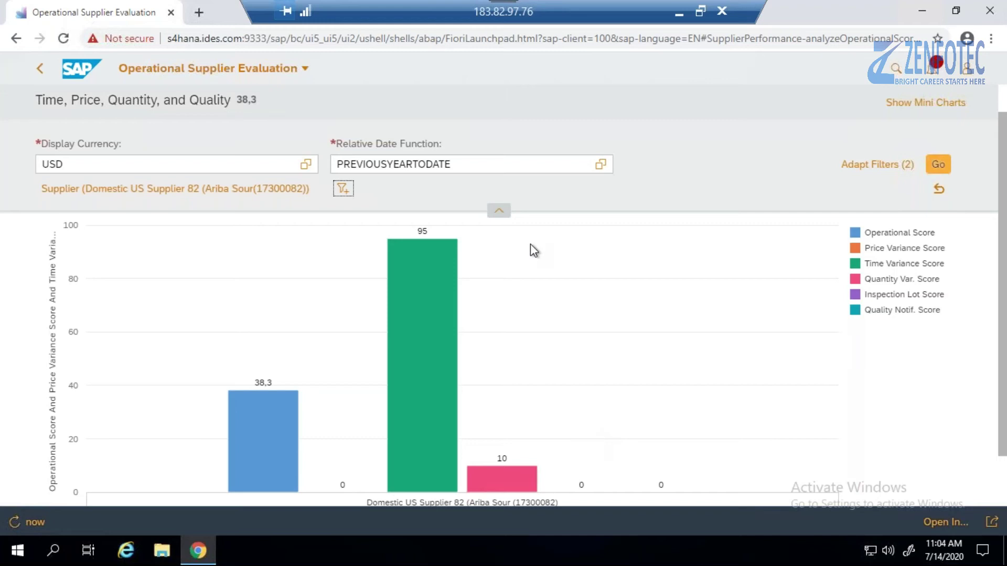
click(949, 109)
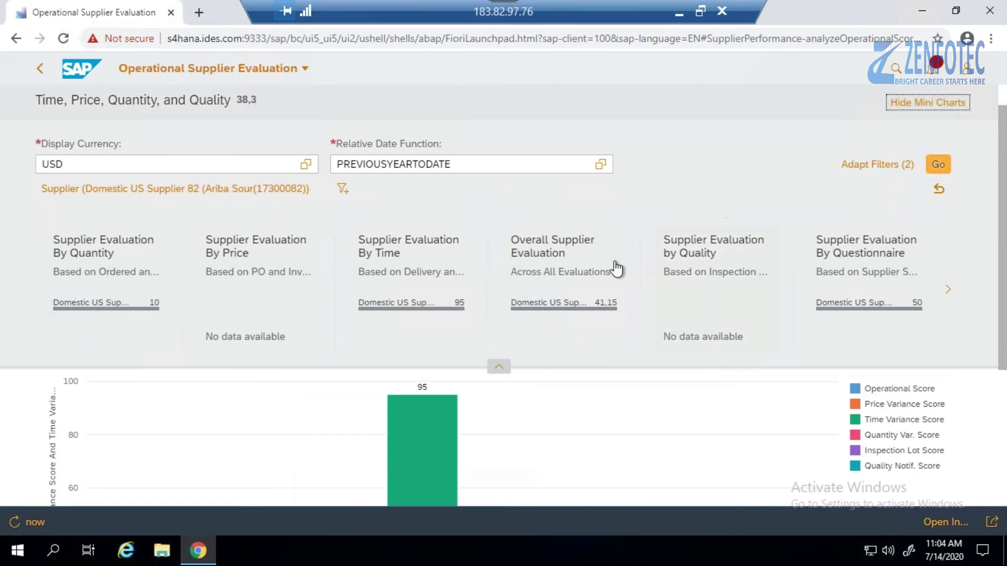
mouse_move(596, 281)
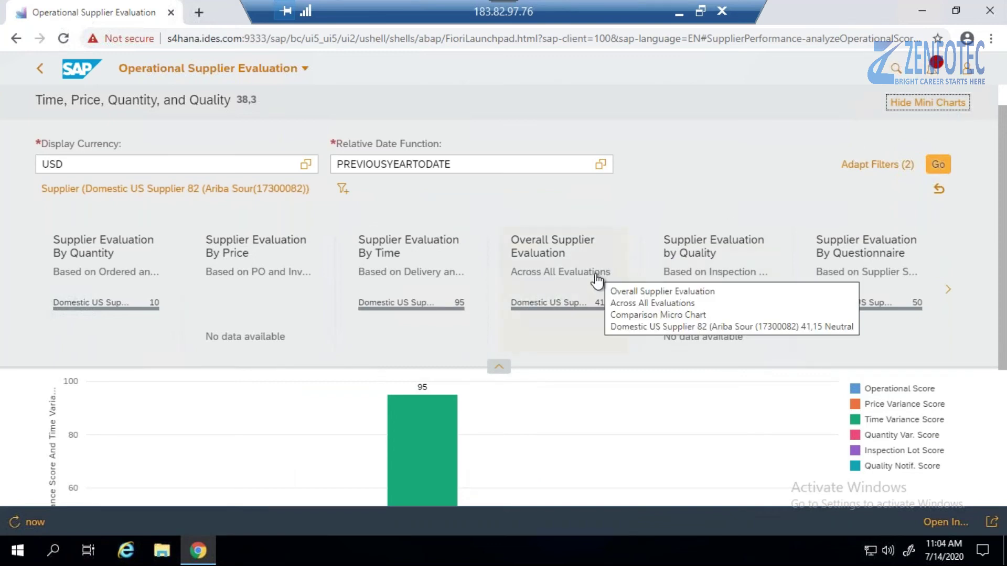
click(596, 281)
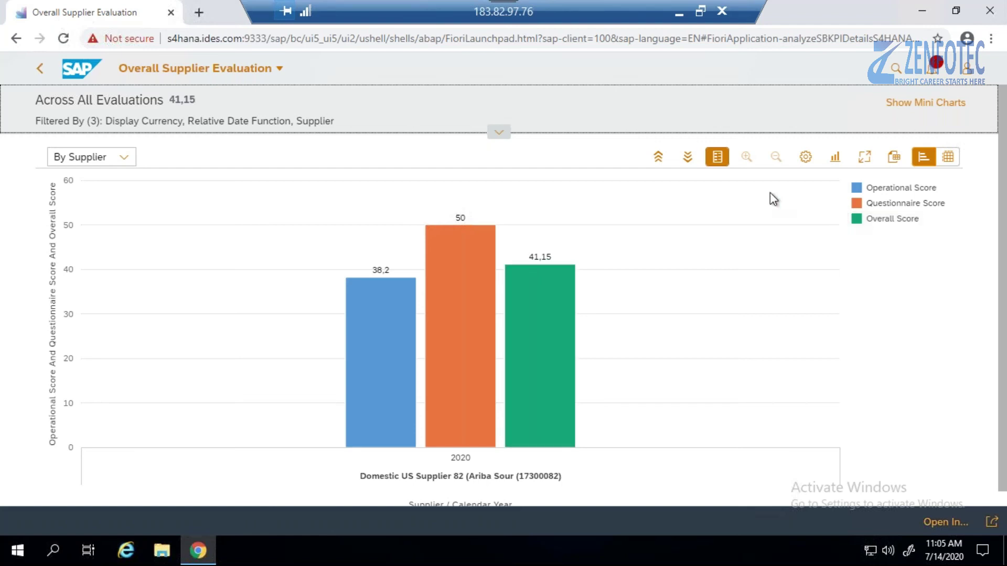
- Expand the filters of the Overall Supplier Evaluation and open the value list of the Supplier filter
click(499, 132)
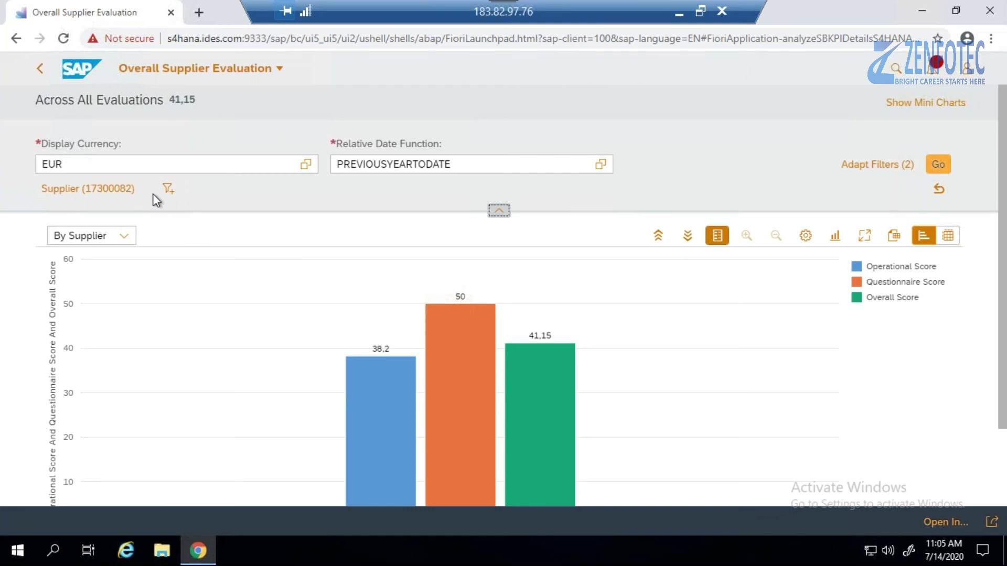
click(169, 193)
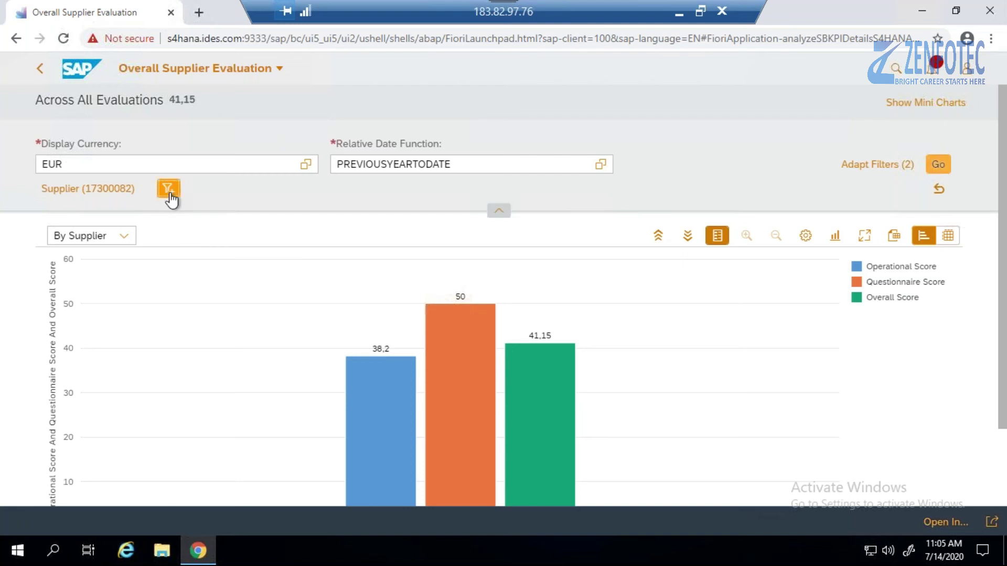
click(451, 348)
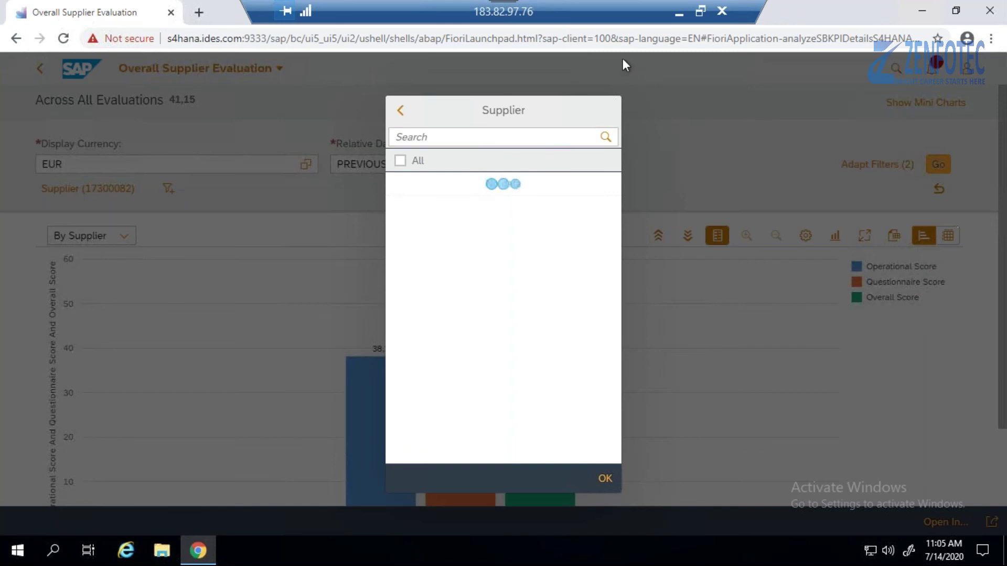
- Switch to Excel and copy the vendor number in A3 of the Details of the Score sheet
click(681, 9)
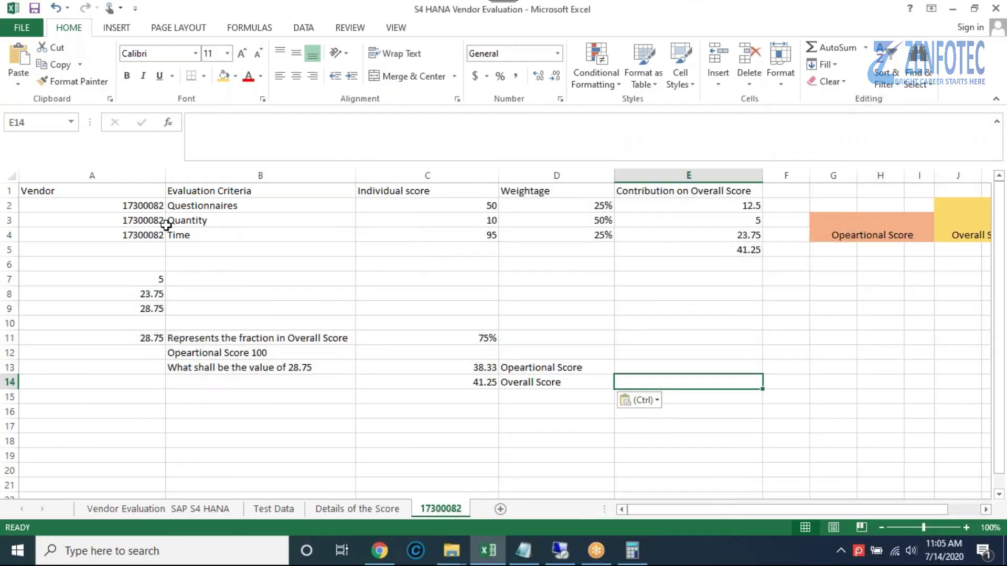
click(357, 508)
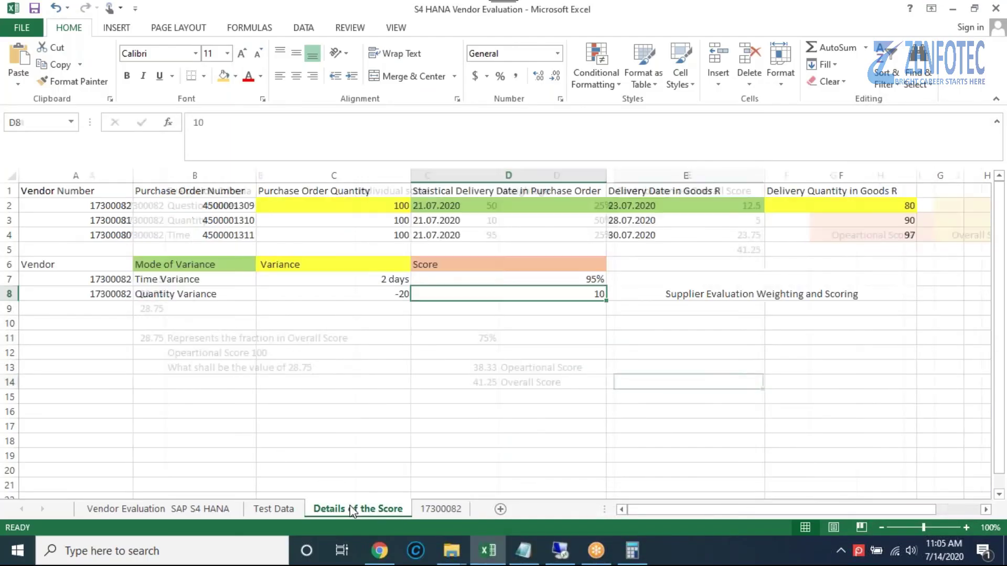
click(116, 224)
key(ctrl+c)
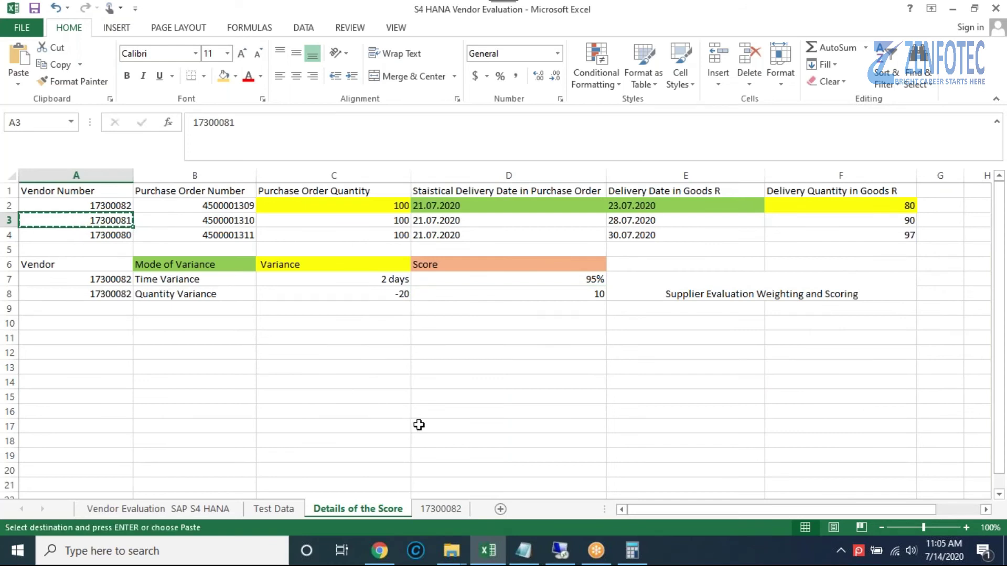
- Back in SAP, try to find the copied vendor number in the Supplier filter, clear the search and confirm the filter
mouse_move(560, 551)
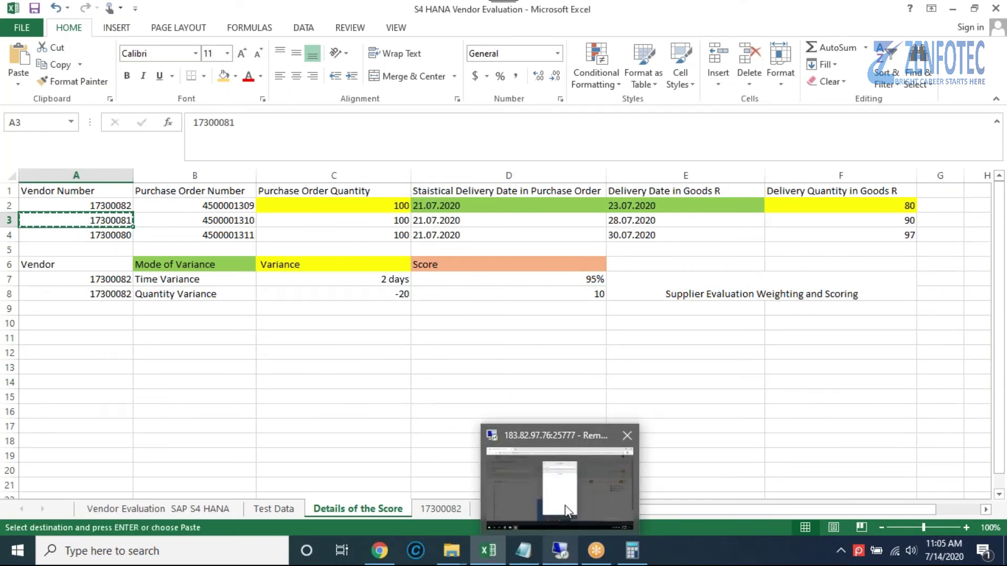
click(565, 505)
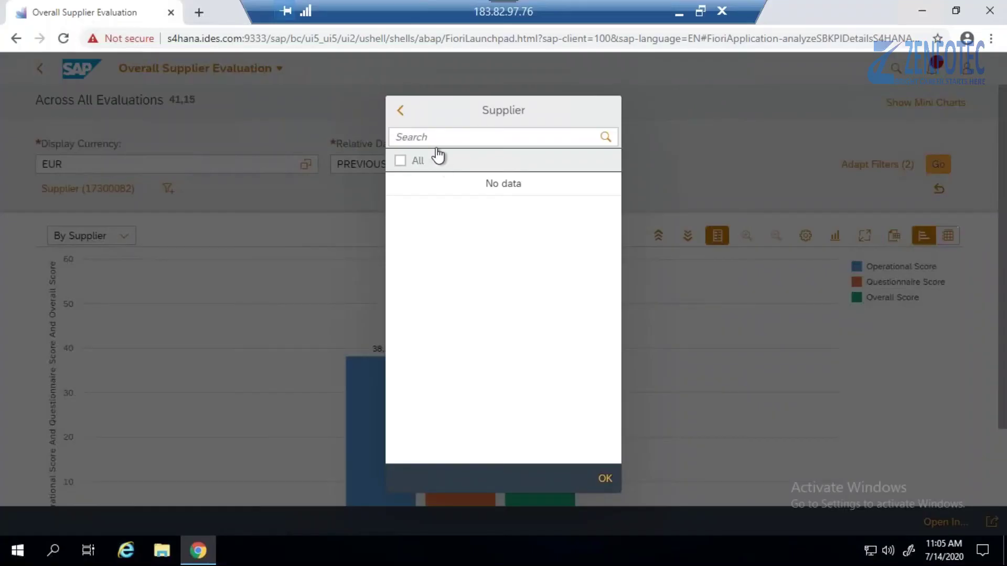
click(436, 138)
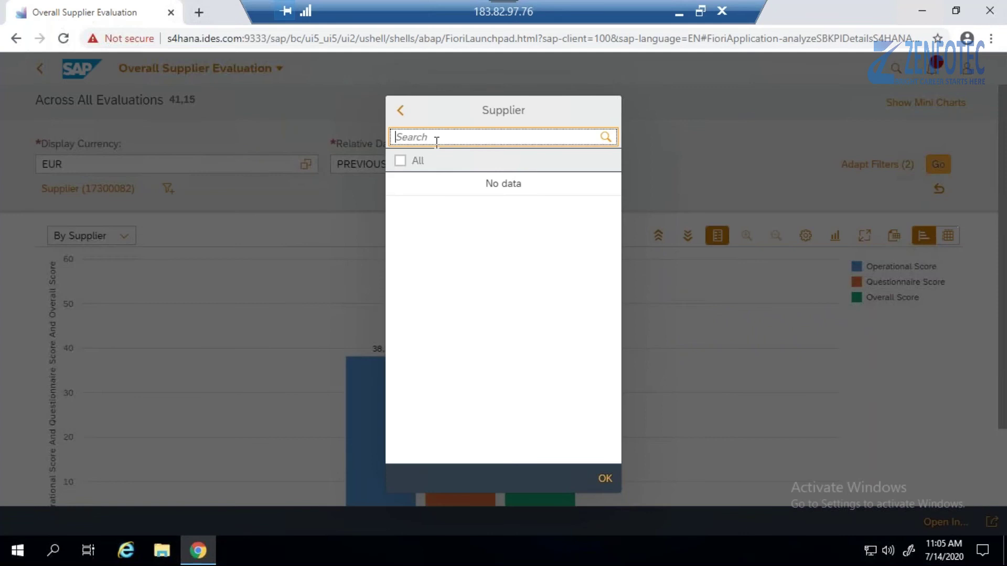
key(ctrl+v)
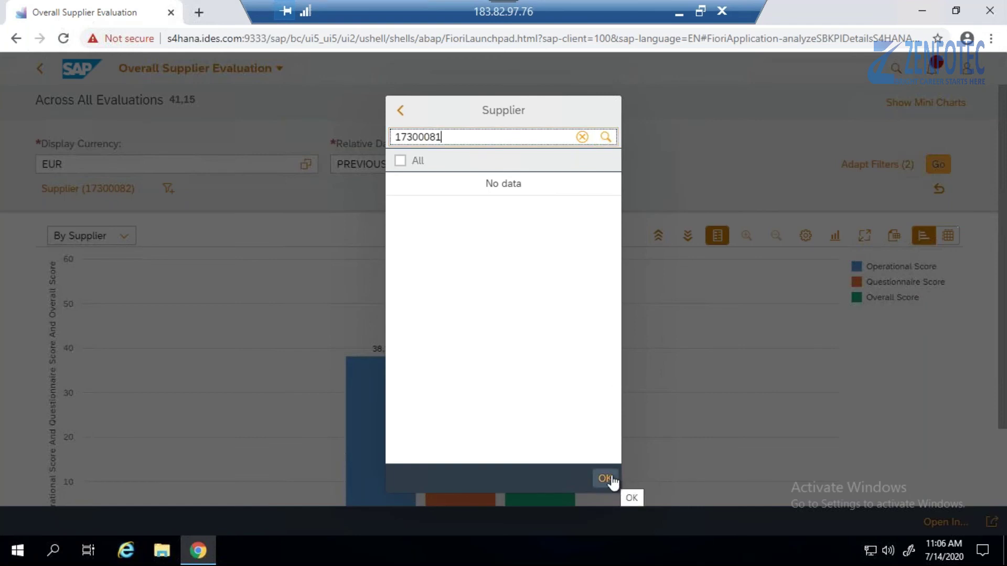
click(583, 138)
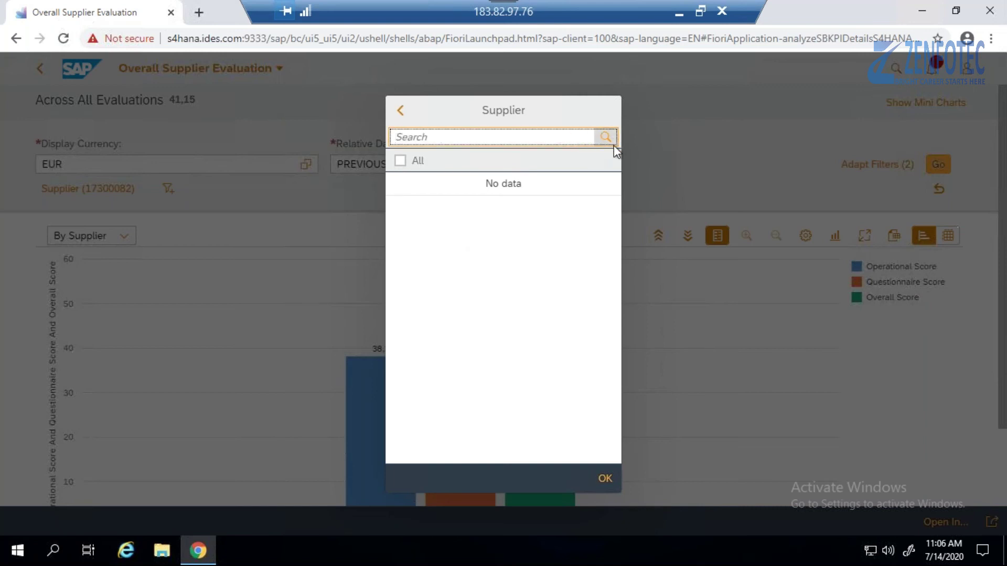
click(605, 479)
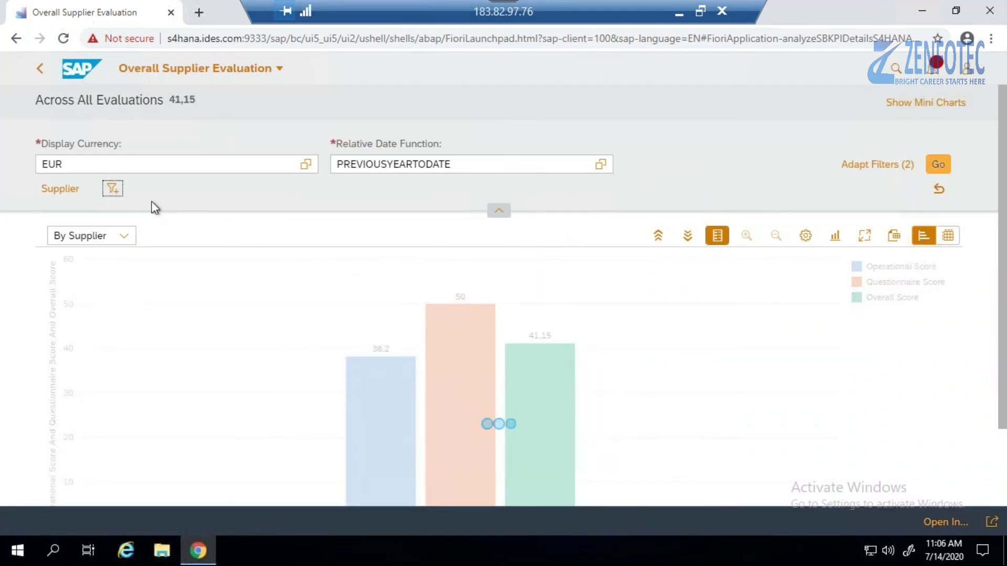
- Reopen the Supplier filter's value list to look for suppliers and close it without a selection
click(112, 195)
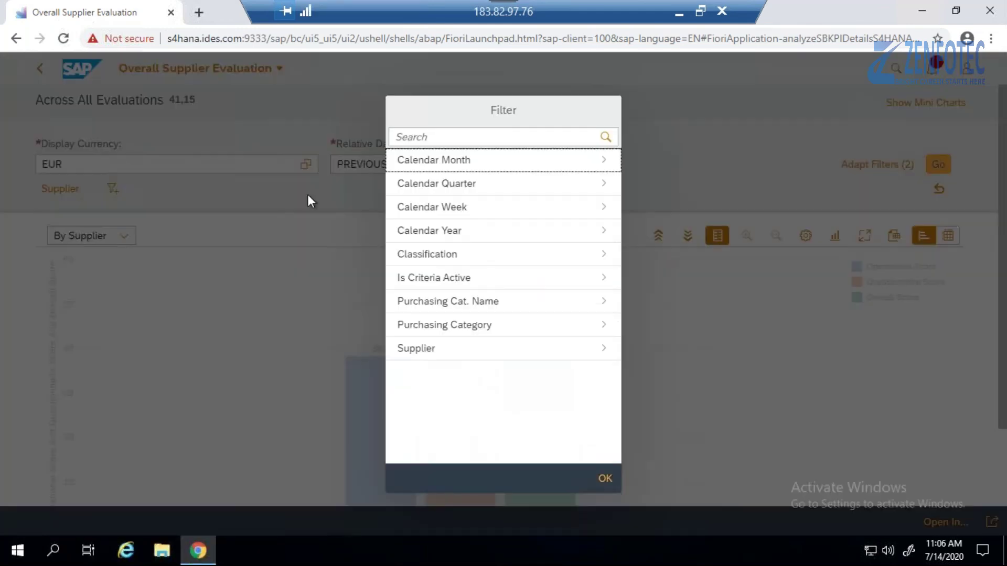
click(464, 357)
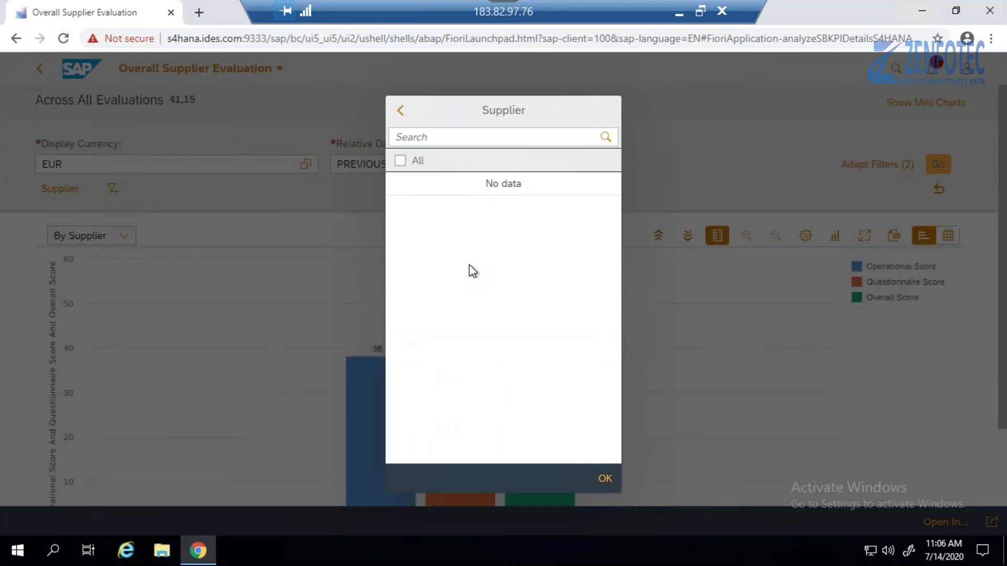
click(400, 111)
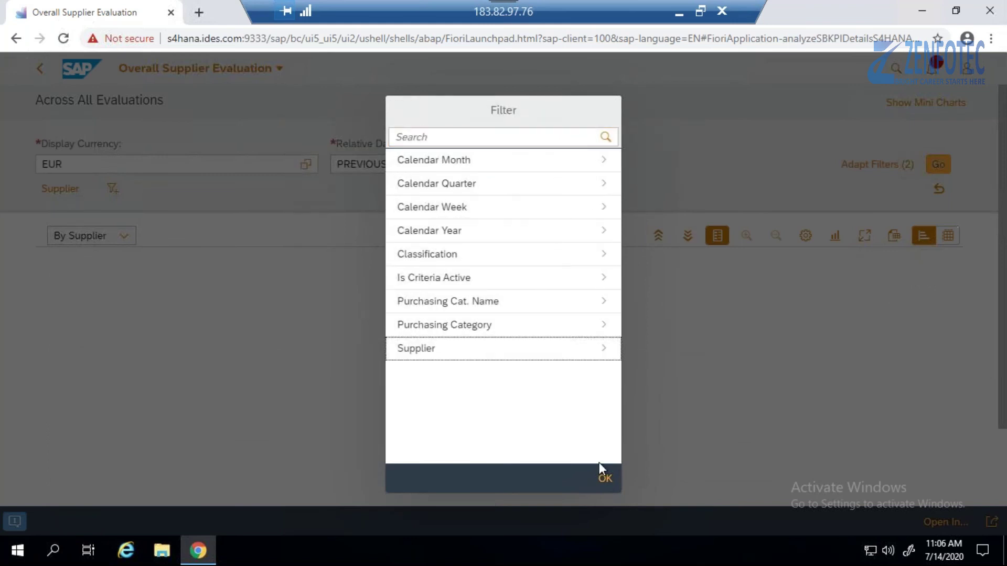
click(603, 479)
- Return to the Operational Supplier Evaluation, expand its filters and open the value list of the Supplier filter
click(18, 41)
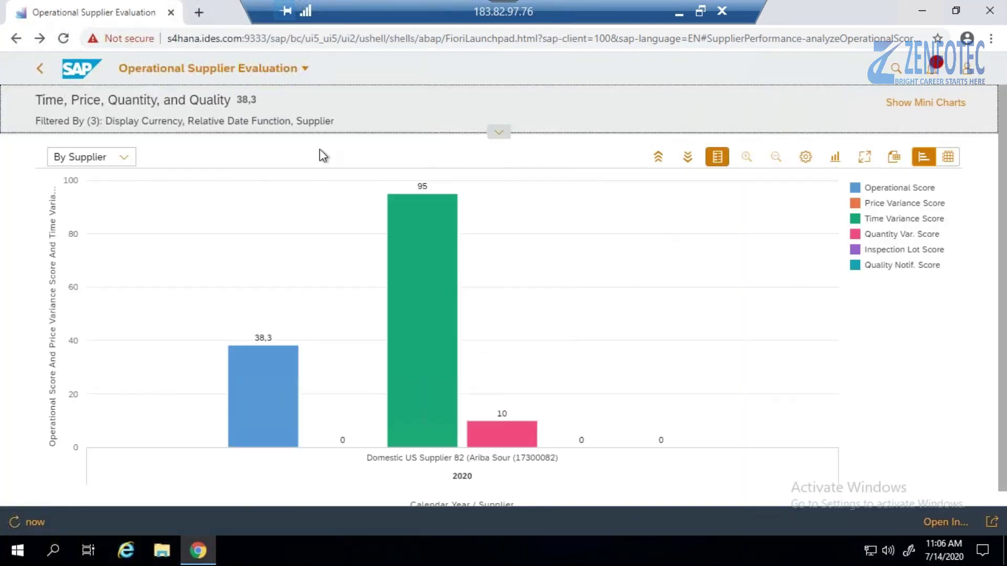
click(506, 134)
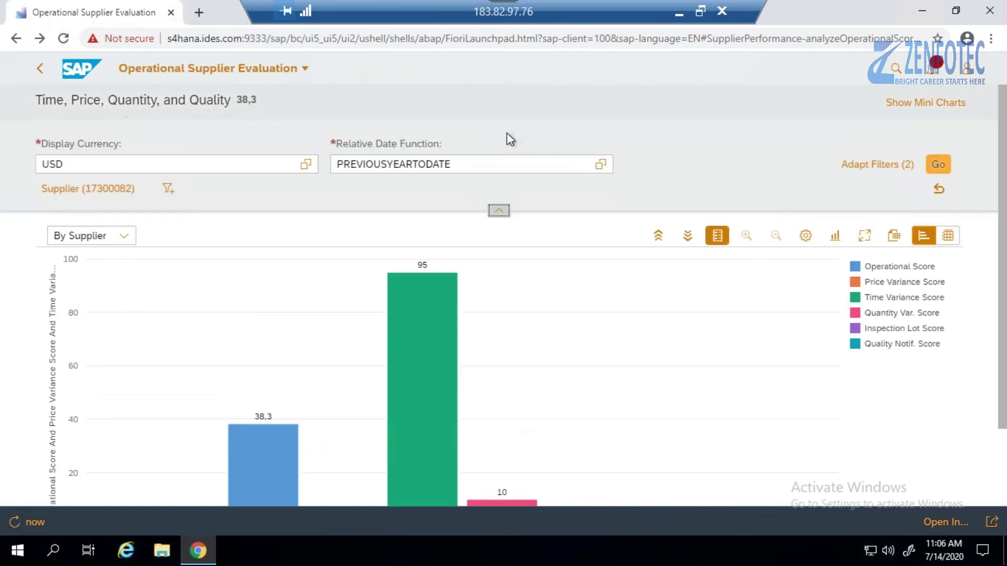
click(168, 190)
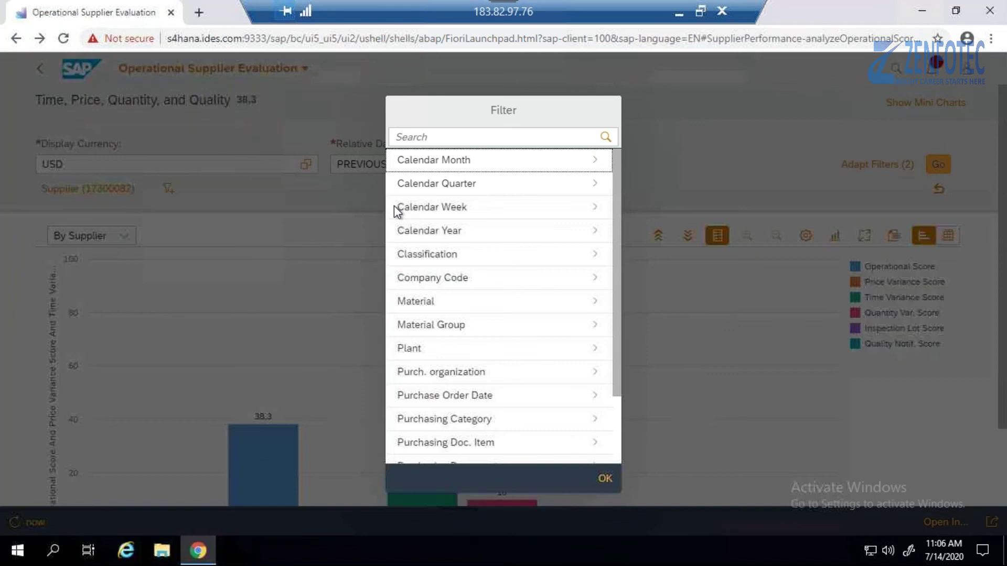
drag(621, 390, 620, 459)
click(567, 438)
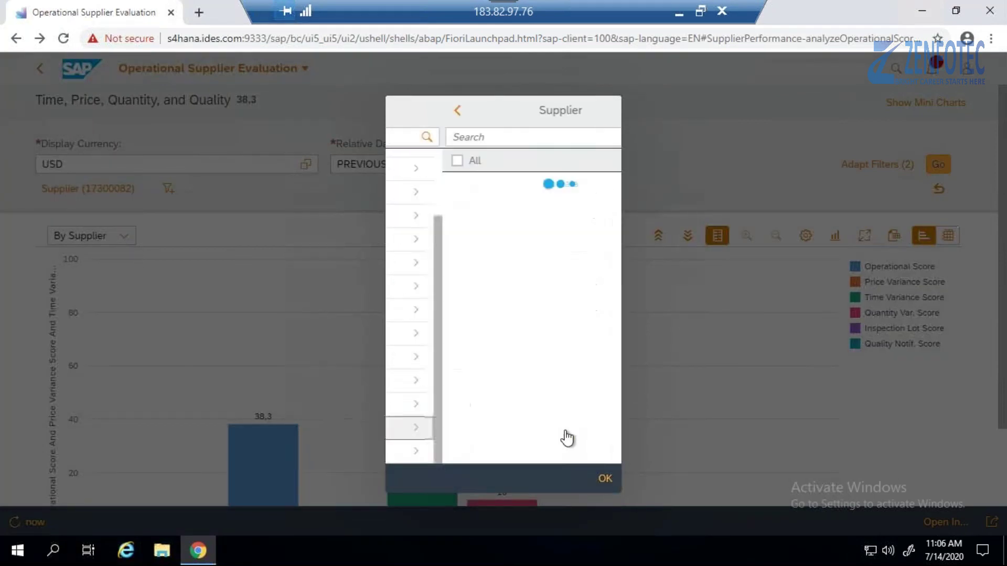
- Find the copied vendor number among the suppliers and add Domestic US Supplier 81 to the filter
click(460, 139)
click(459, 139)
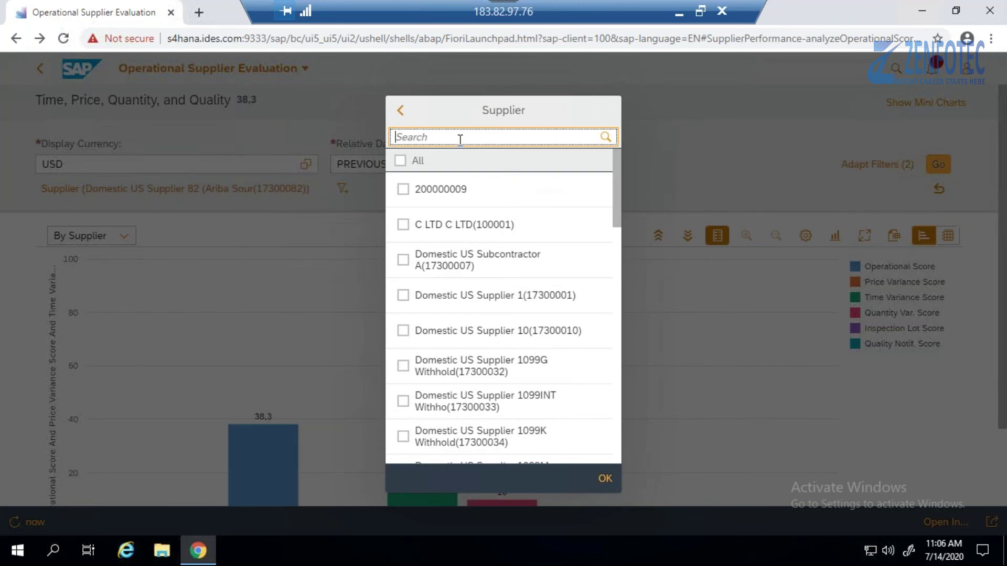
key(ctrl+v)
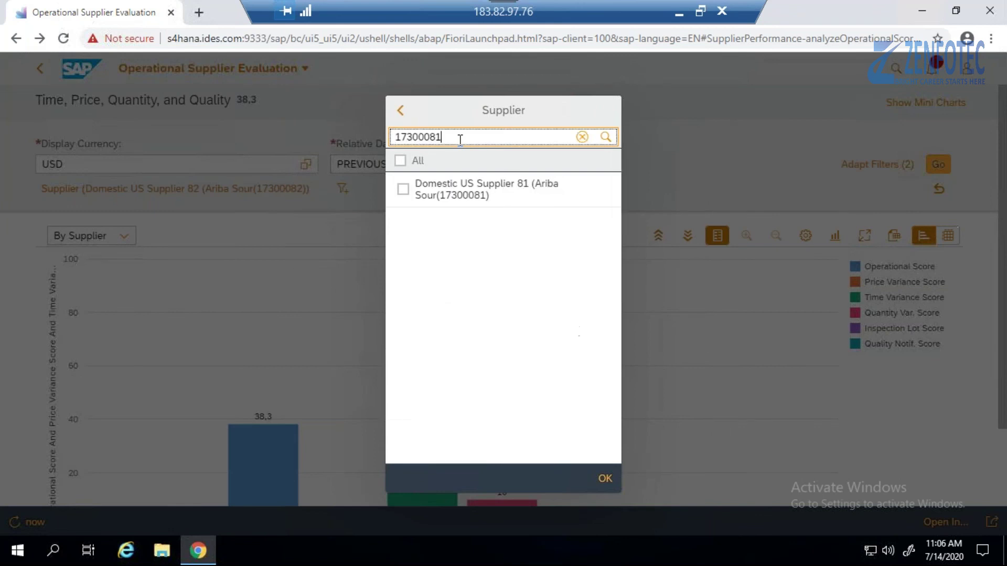
click(405, 192)
click(605, 478)
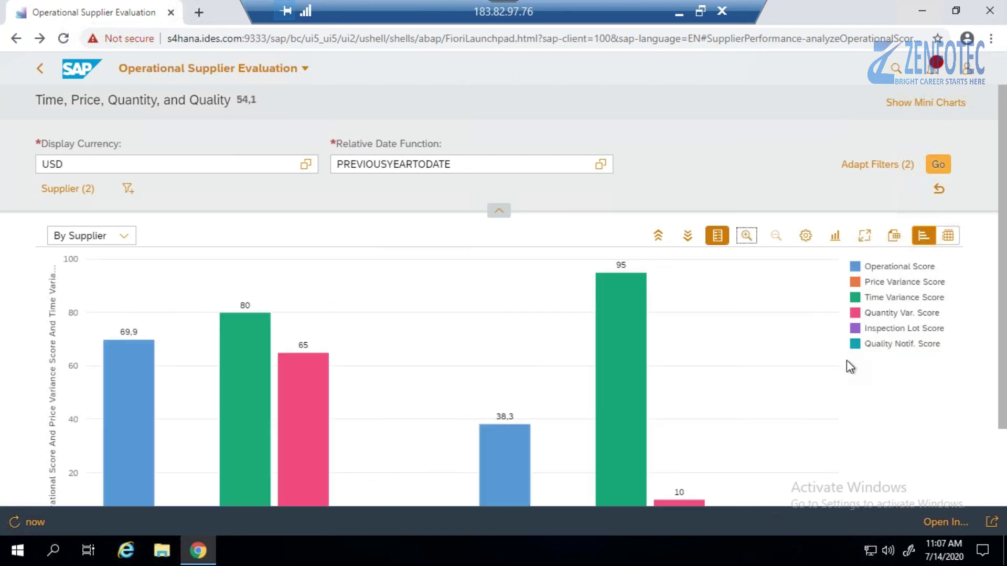
- Open the filtered suppliers in the Supplier app to view their list and return to the Operational Supplier Evaluation
mouse_move(999, 419)
mouse_down()
mouse_move(1003, 468)
mouse_move(1003, 390)
mouse_move(1003, 409)
mouse_up()
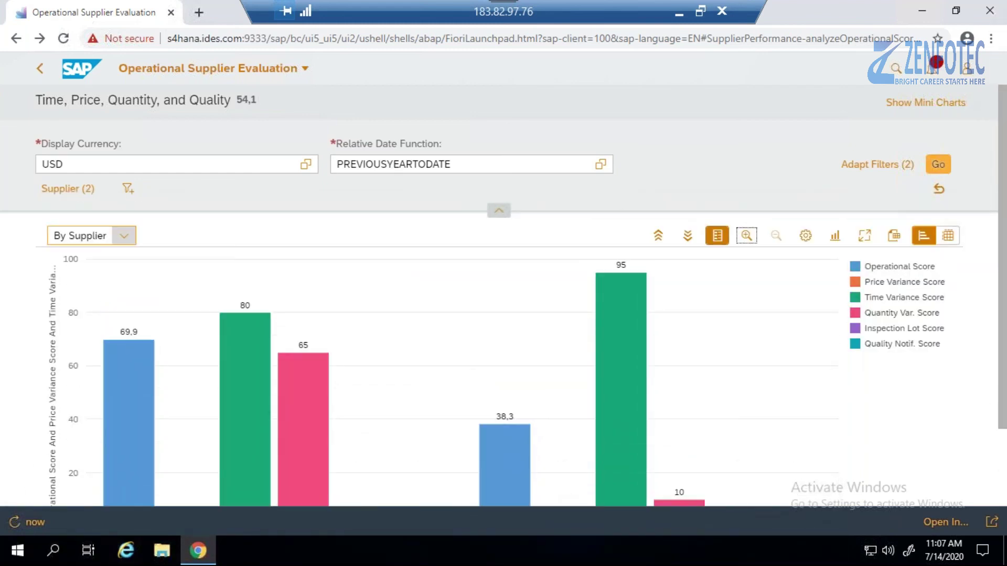
click(954, 527)
click(938, 499)
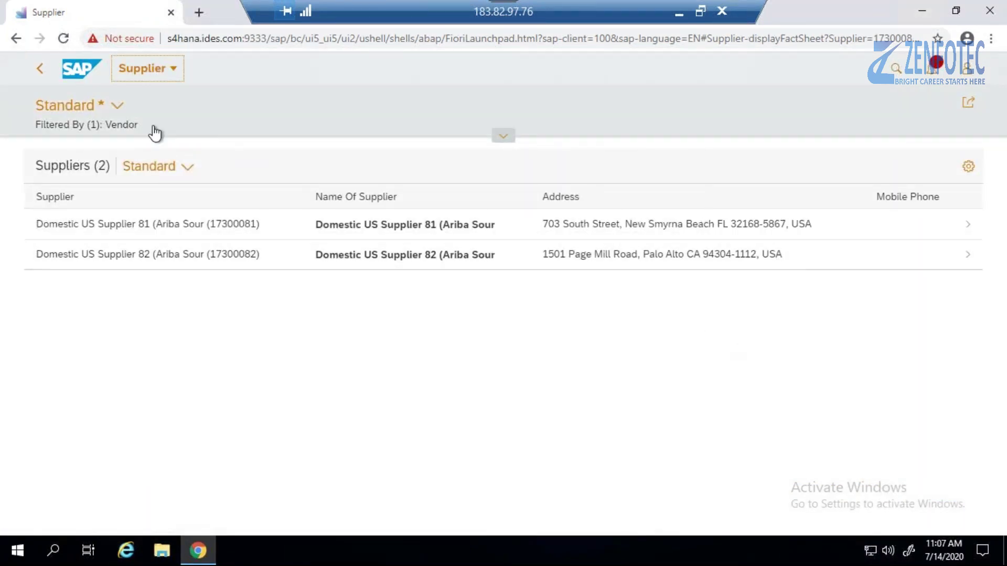
click(39, 68)
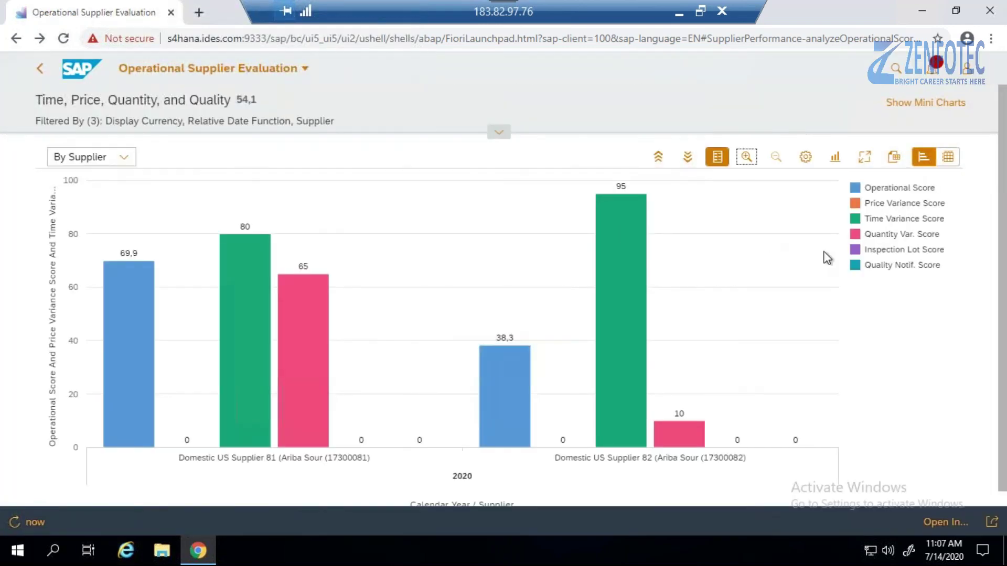
- Show the operational scores of both suppliers as a table instead of a chart
click(924, 159)
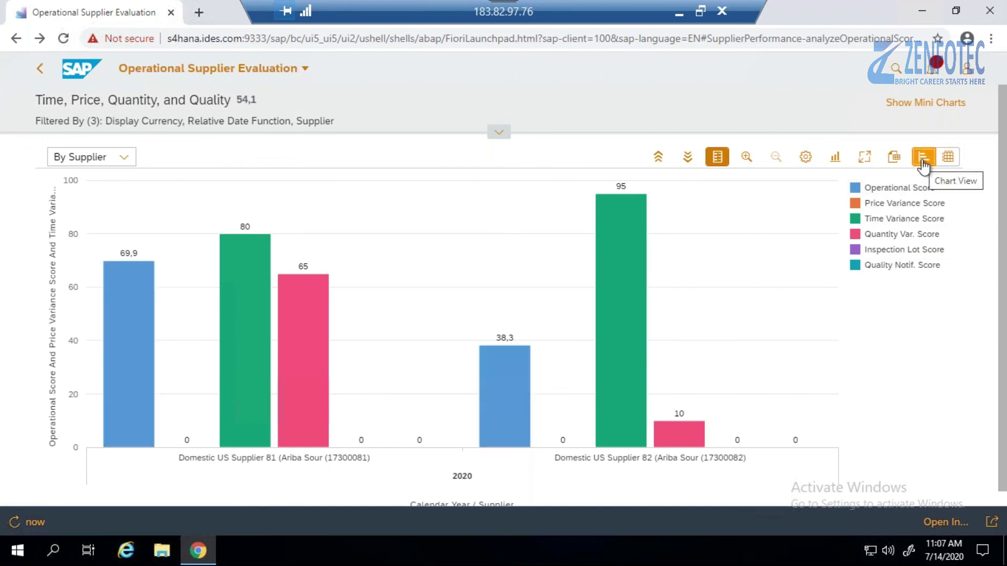
click(947, 159)
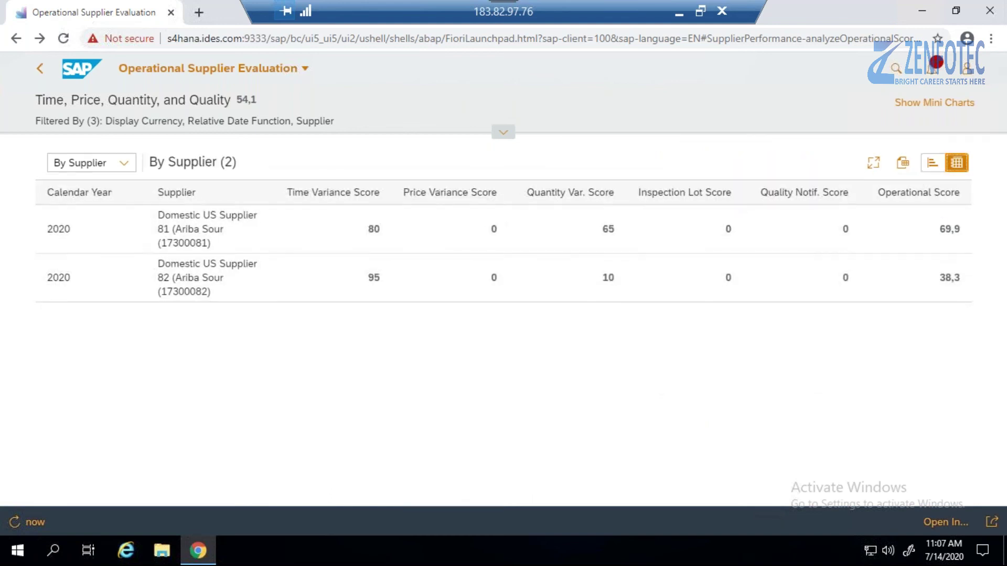